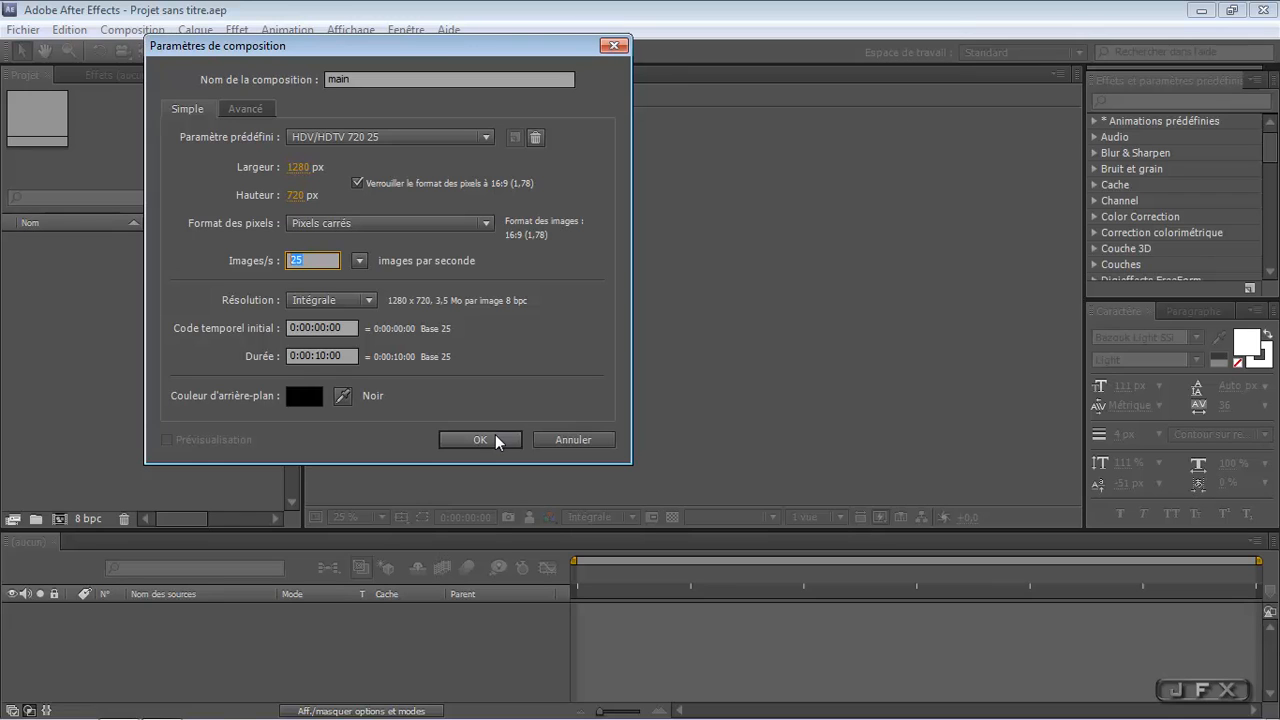
- Create the 1280 x 720, 25 fps composition "main" and add a text layer reading "JAMSFX"
{"action": "left_click", "coordinate": [480, 440]}
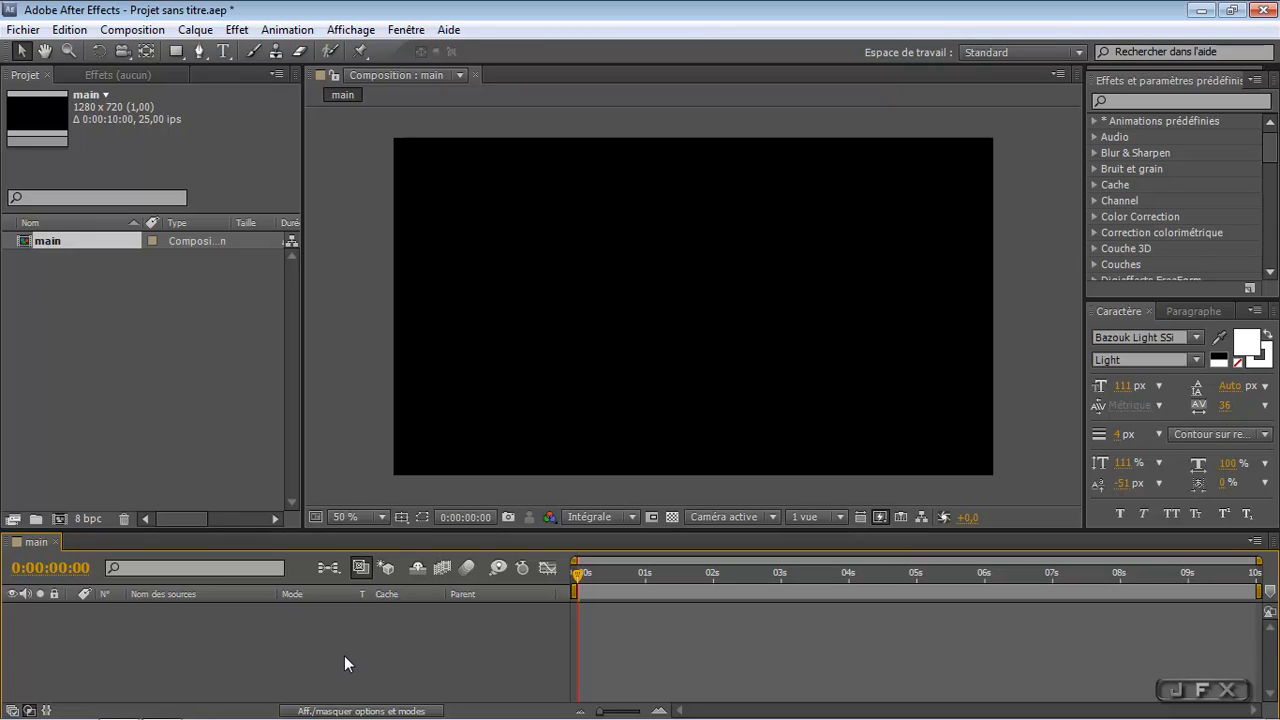
{"action": "right_click", "coordinate": [287, 639]}
{"action": "mouse_move", "coordinate": [367, 457]}
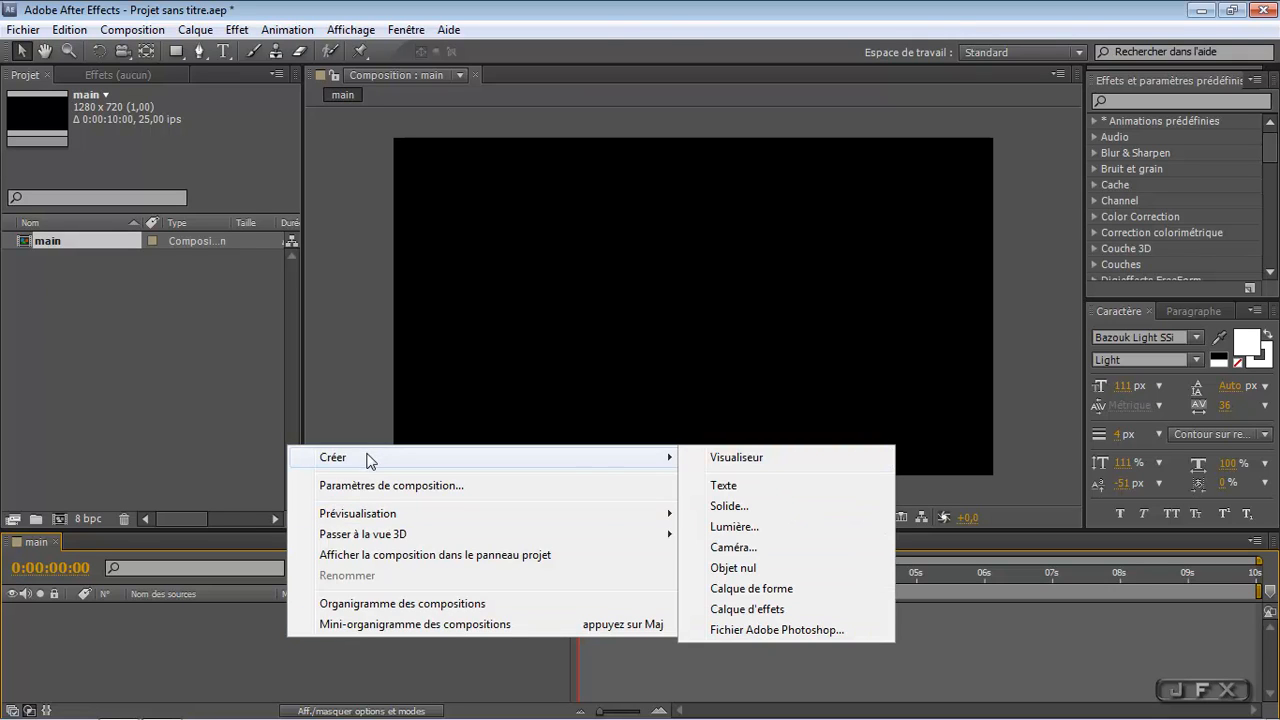
{"action": "left_click", "coordinate": [758, 487]}
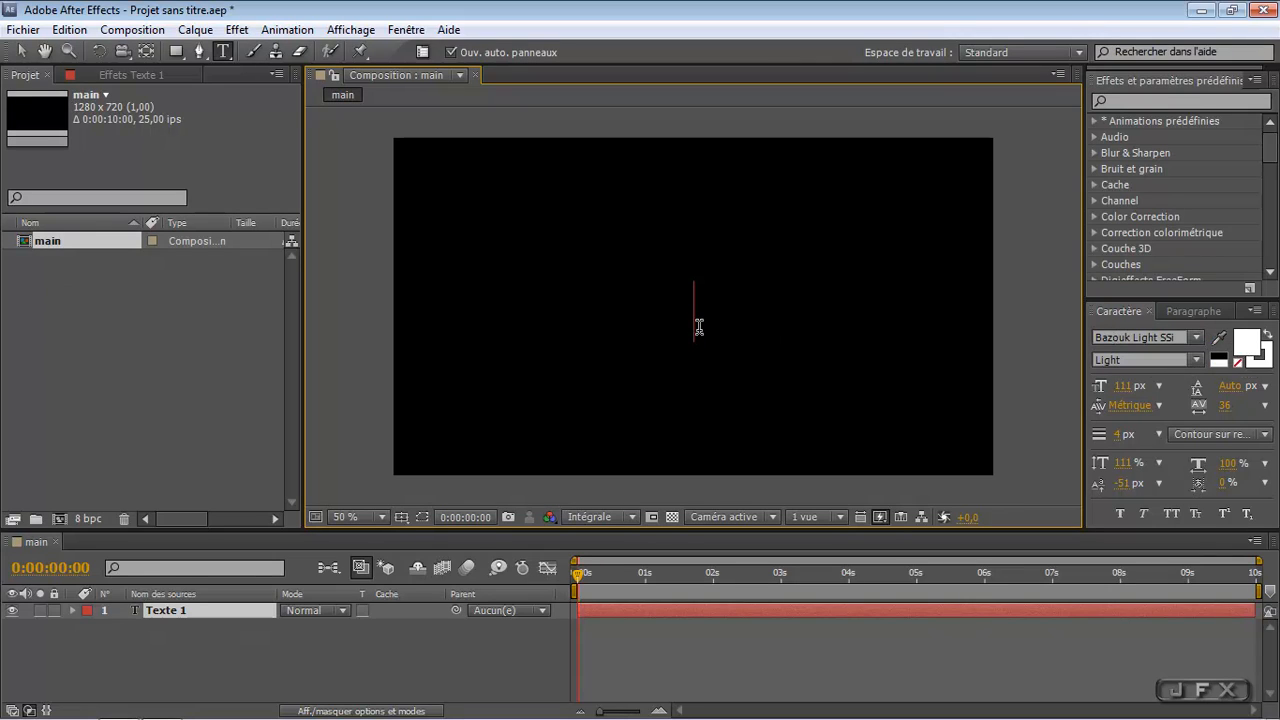
{"action": "type", "text": "JAMS"}
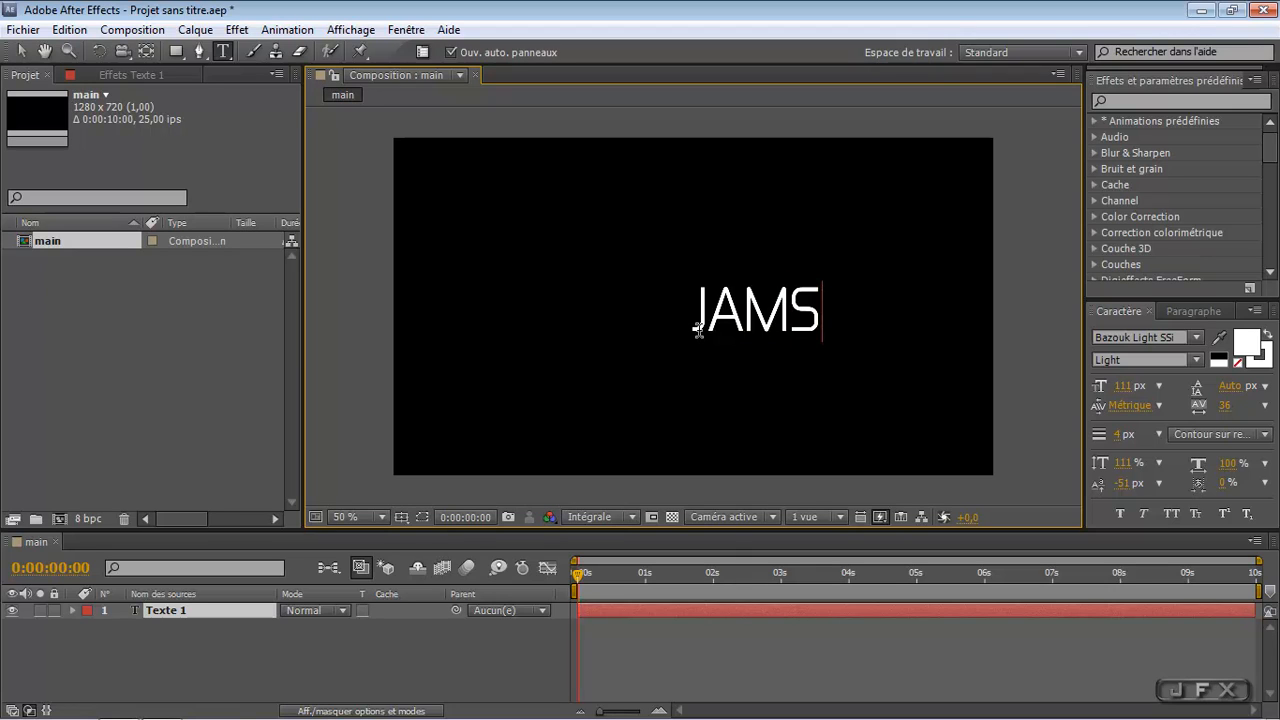
{"action": "type", "text": "FX"}
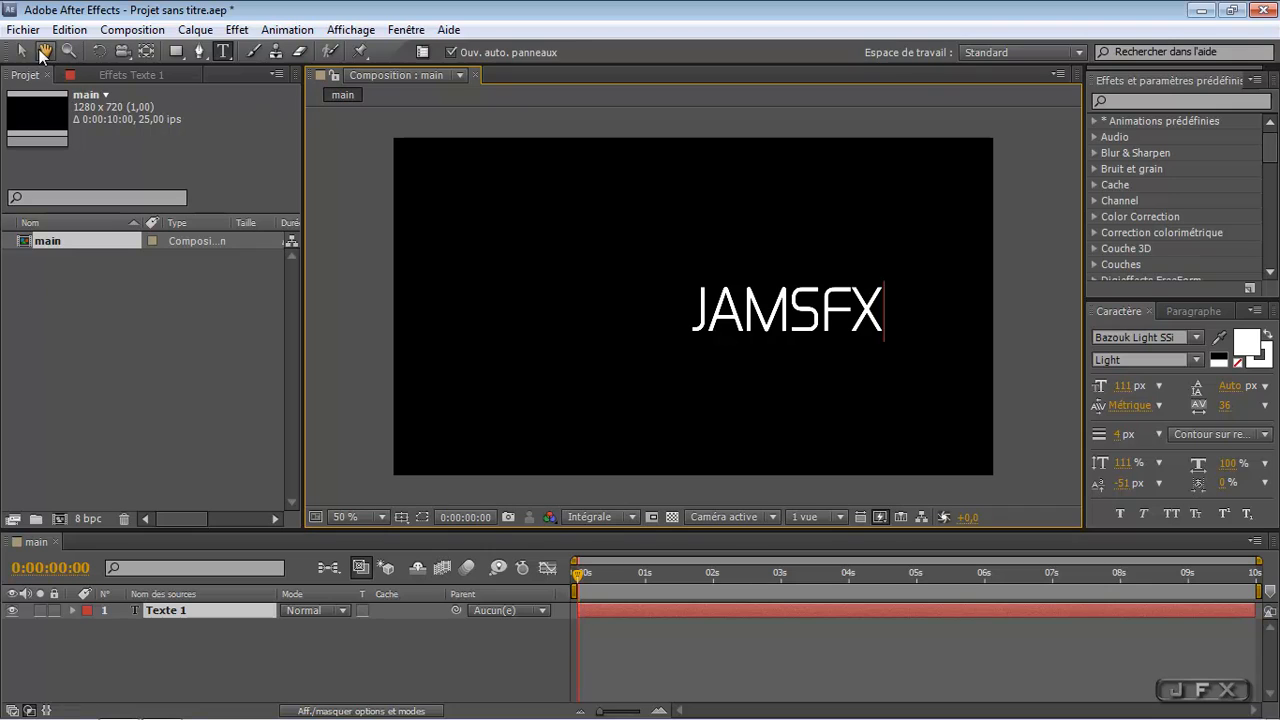
{"action": "left_click", "coordinate": [21, 51]}
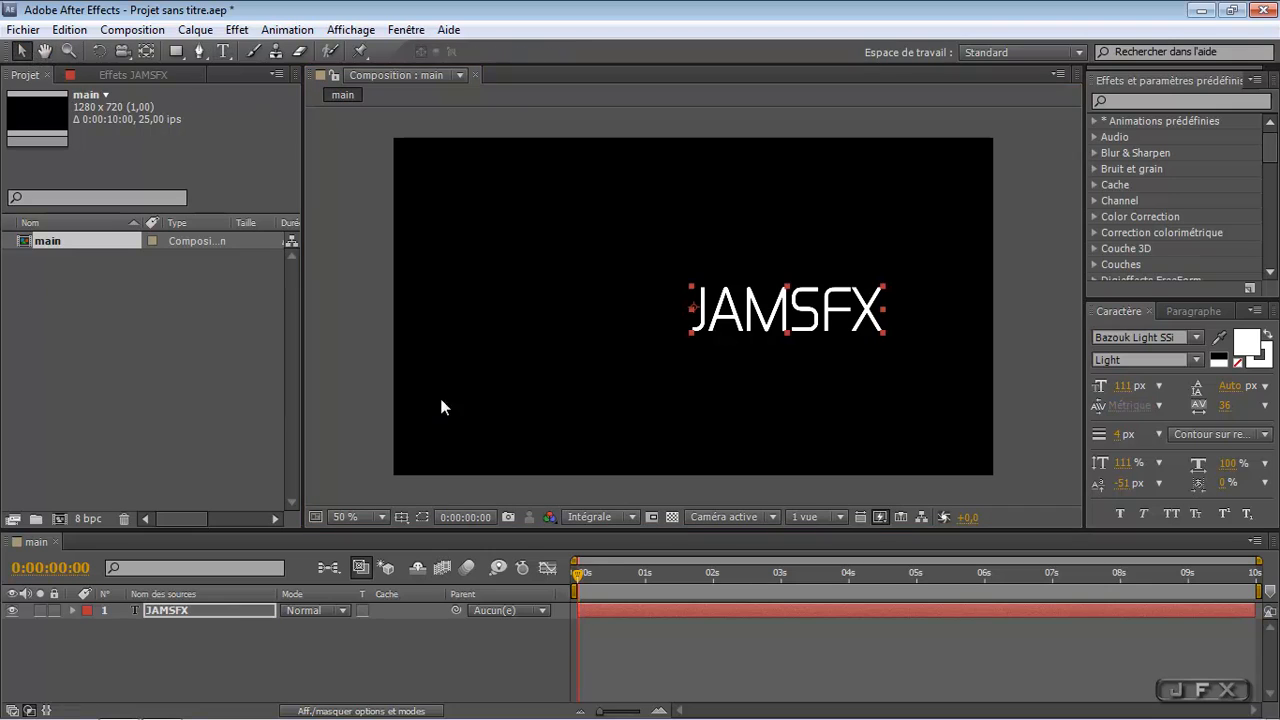
- Centre the JAMSFX text in the frame using the Titre/Action sécurisés guides, hide the guides and deselect the layer
{"action": "left_click", "coordinate": [401, 518]}
{"action": "left_click", "coordinate": [430, 534]}
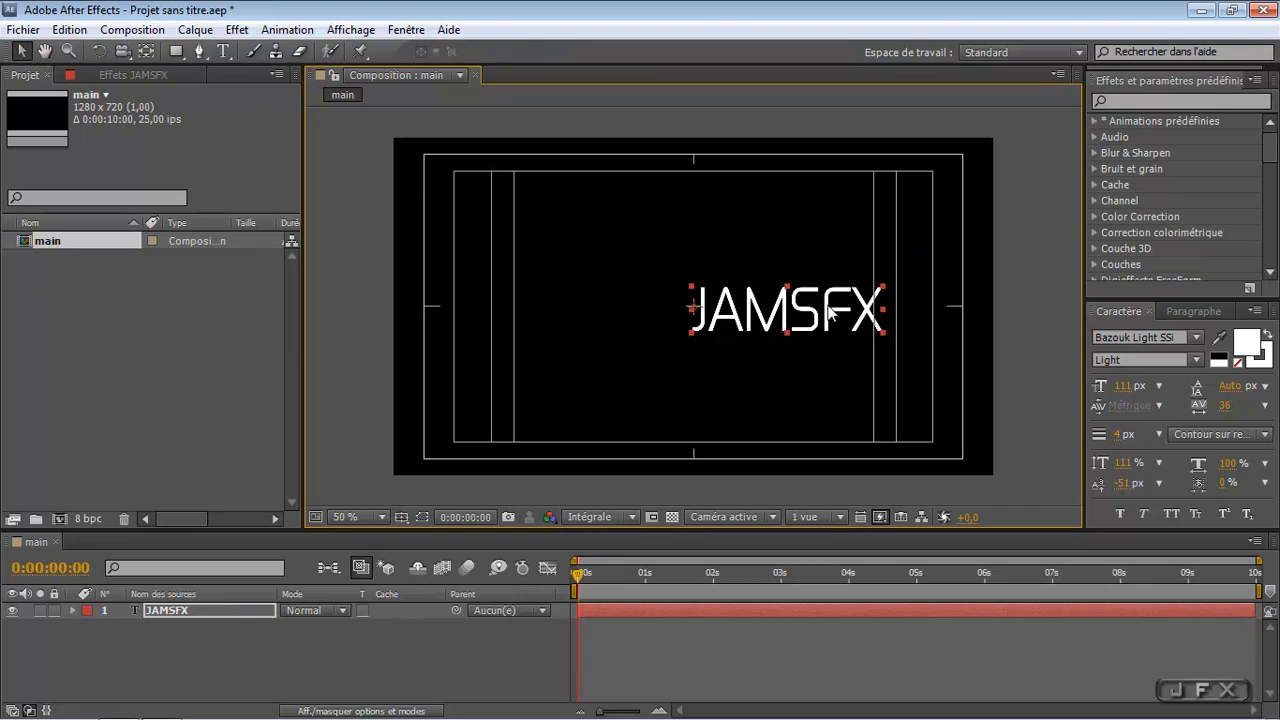
{"action": "left_click_drag", "start_coordinate": [806, 314], "coordinate": [705, 311]}
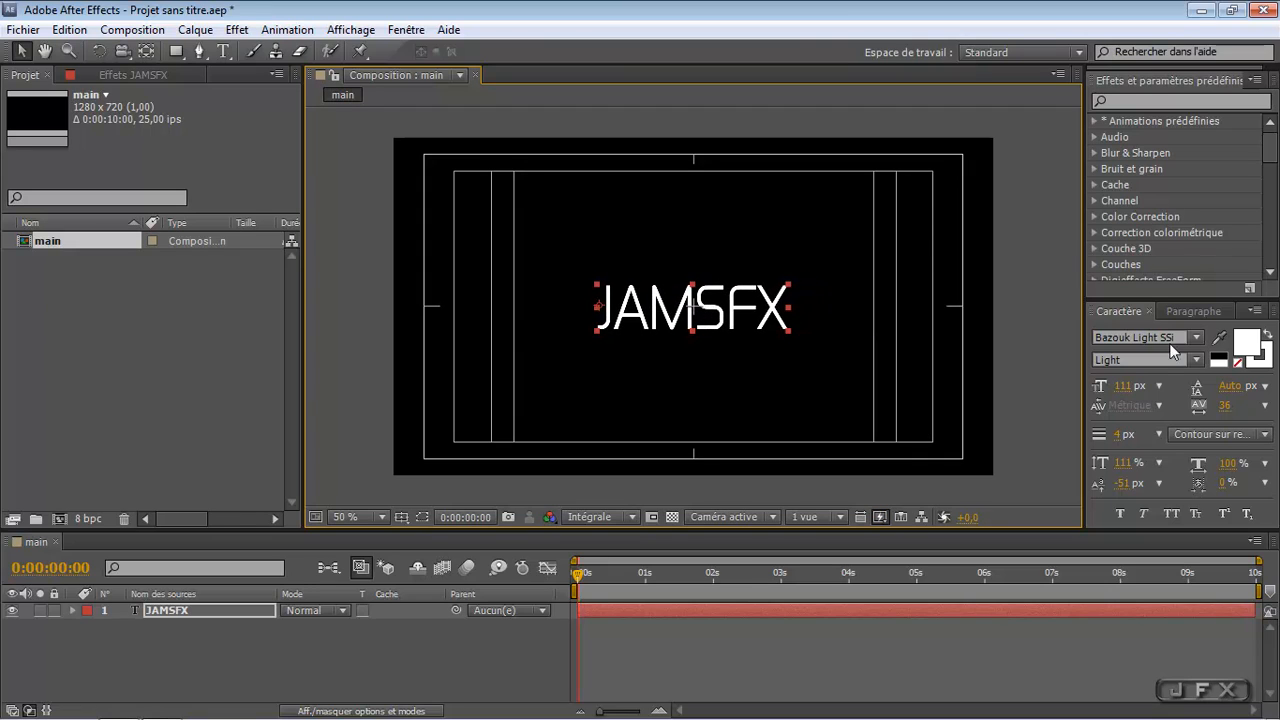
{"action": "left_click", "coordinate": [401, 517]}
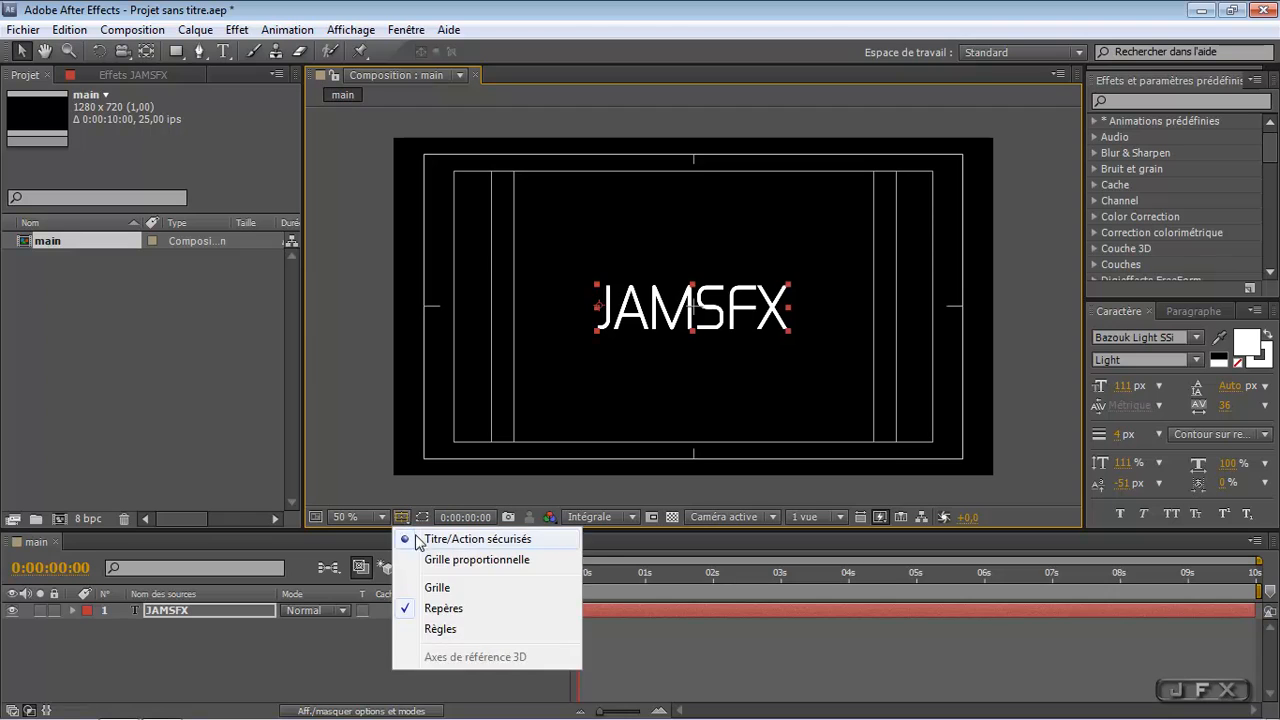
{"action": "left_click", "coordinate": [422, 535]}
{"action": "left_click", "coordinate": [413, 640]}
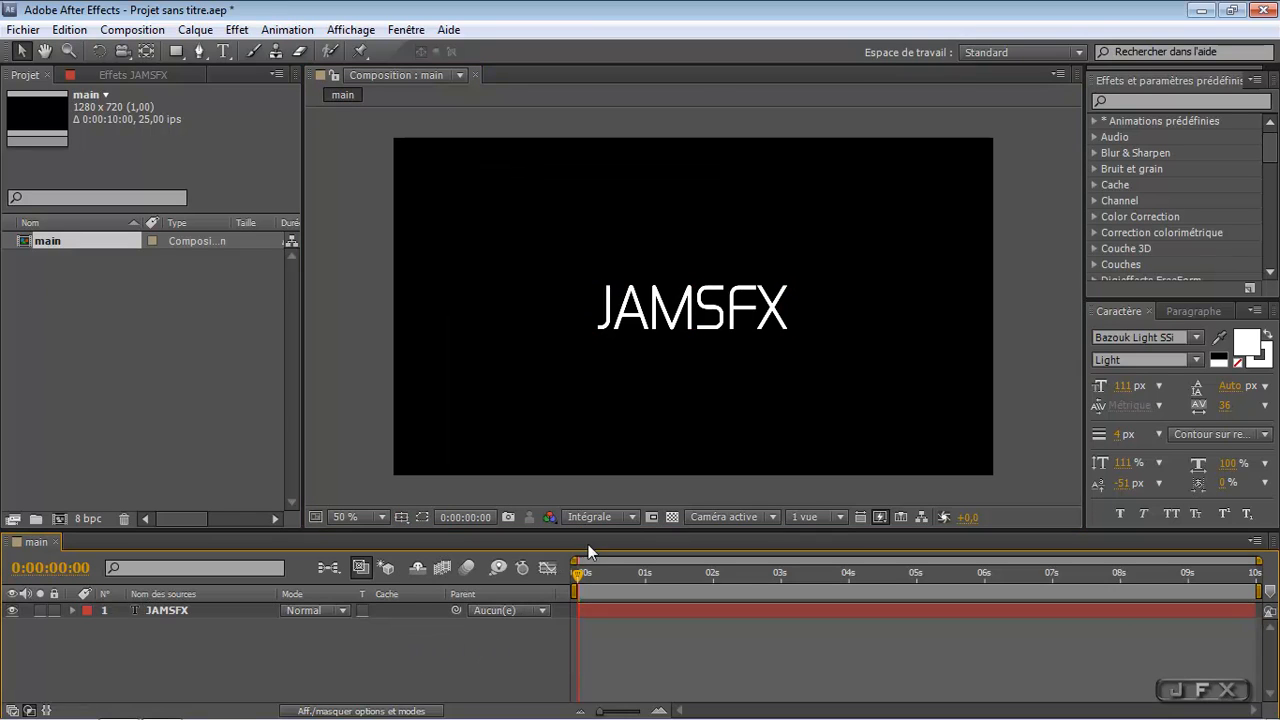
- Search the effects for "dégra" and apply the Dégradé effect to the JAMSFX text layer
{"action": "left_click", "coordinate": [1148, 102]}
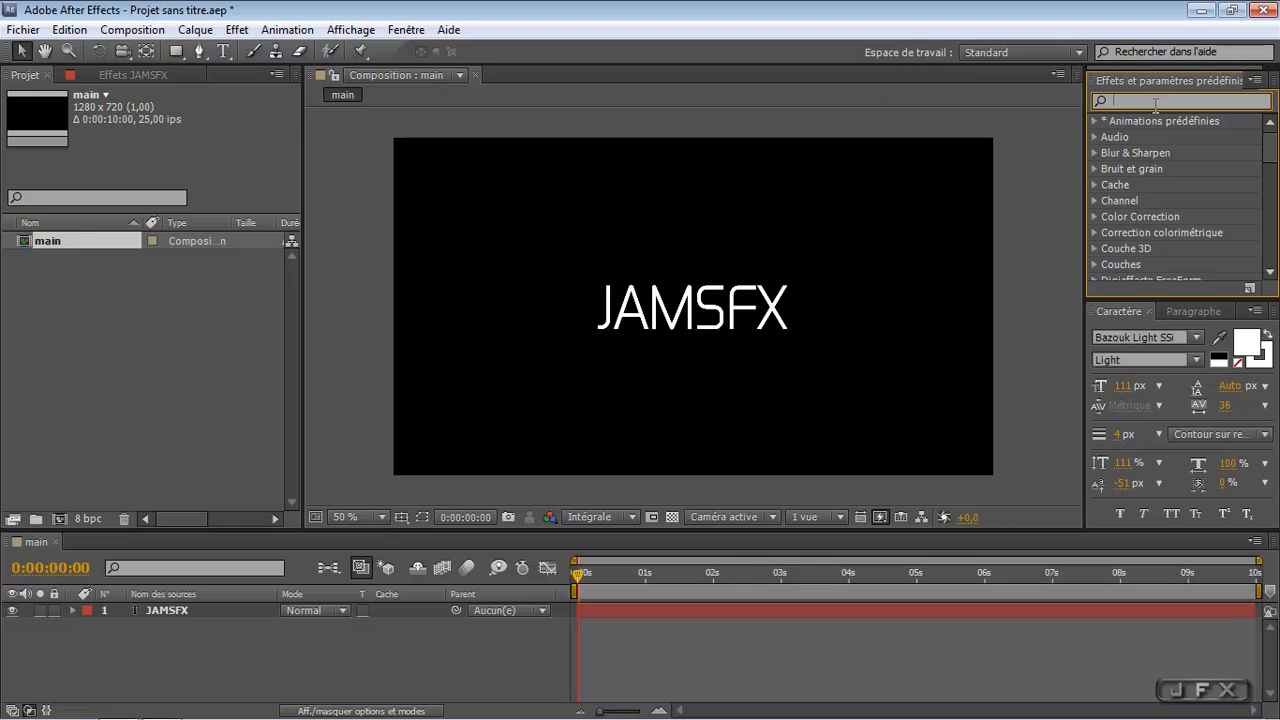
{"action": "type", "text": "d"}
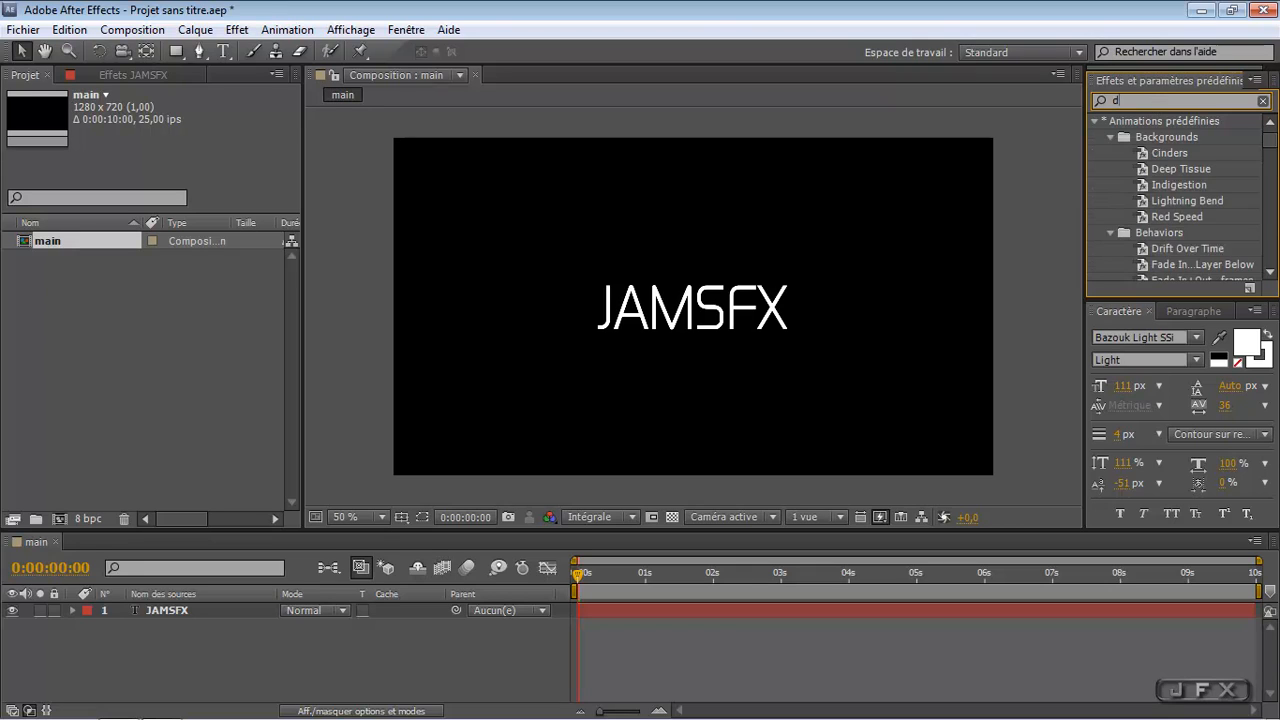
{"action": "type", "text": "égra"}
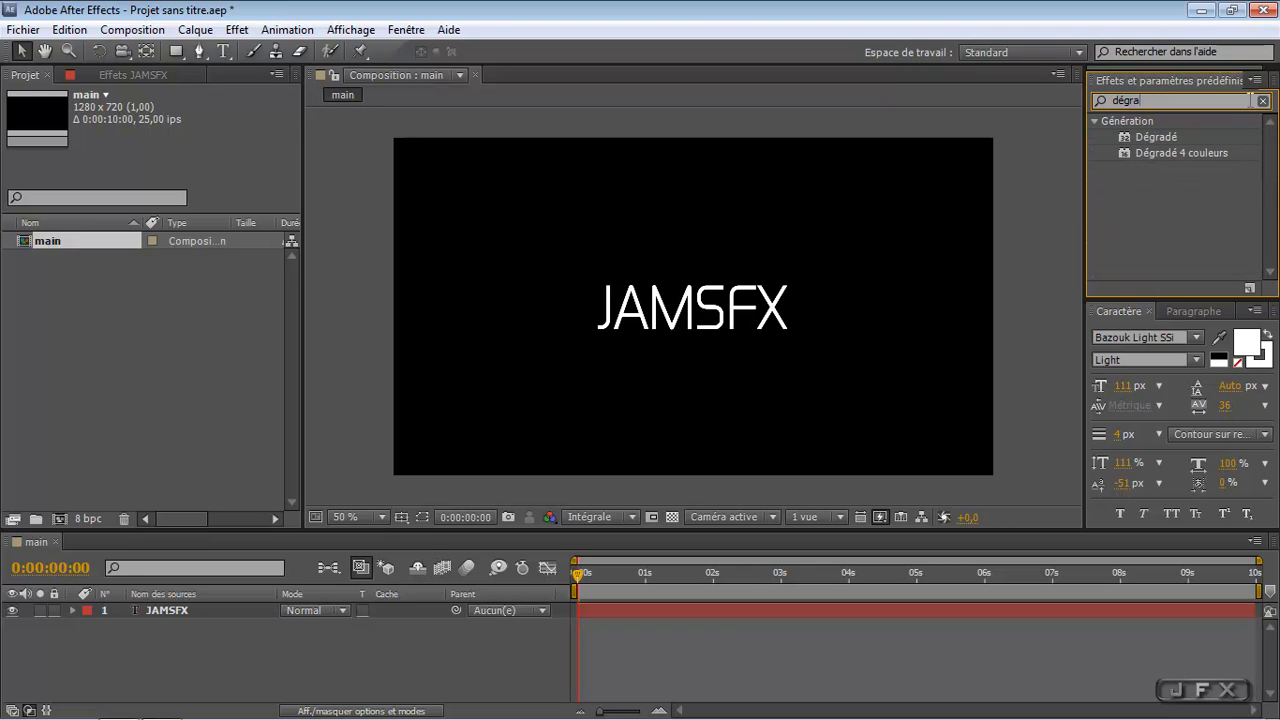
{"action": "left_click", "coordinate": [167, 609]}
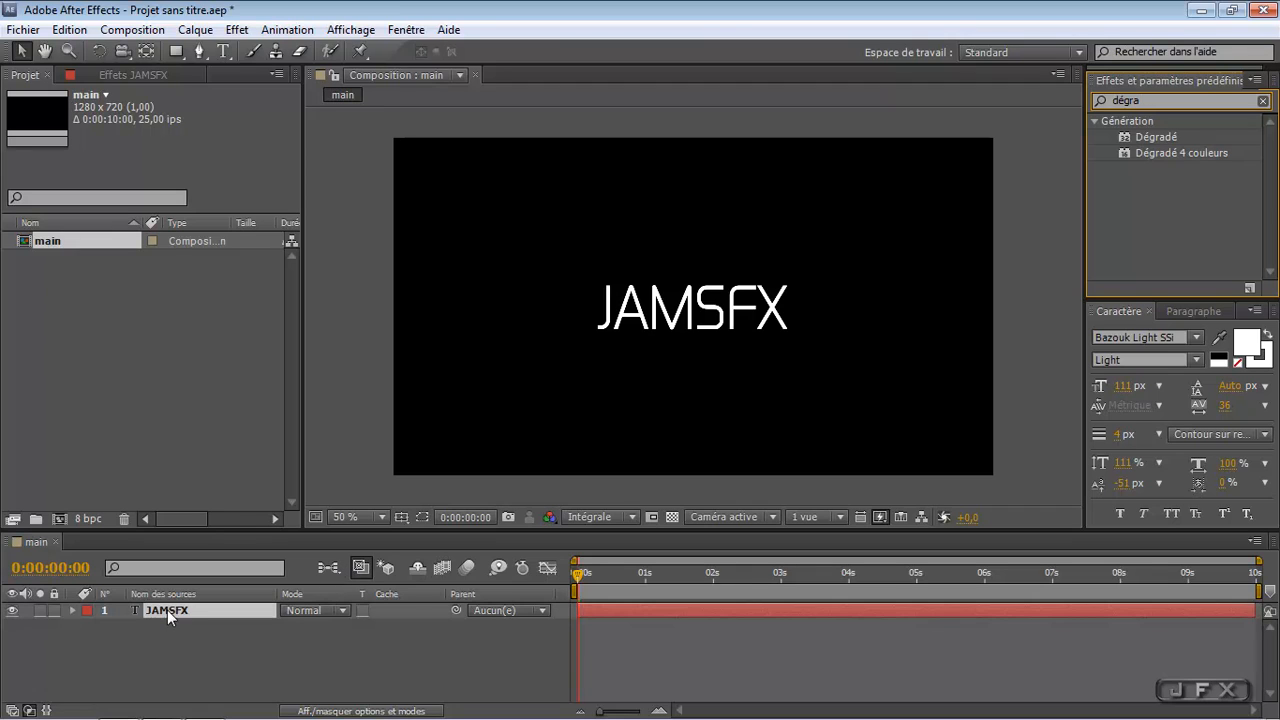
{"action": "double_click", "coordinate": [1155, 138]}
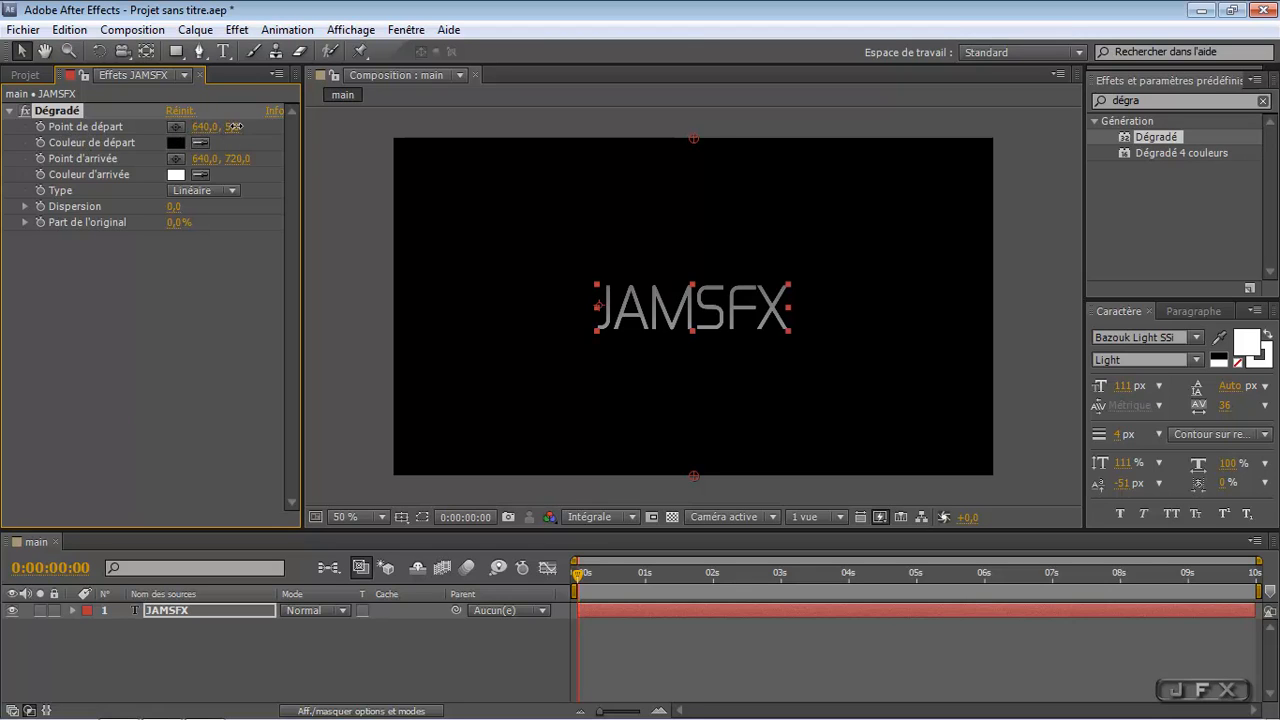
- Set the Dégradé start point to 640,0, 273,0 and change its end colour to a dark grey
{"action": "left_click_drag", "start_coordinate": [230, 130], "coordinate": [451, 160]}
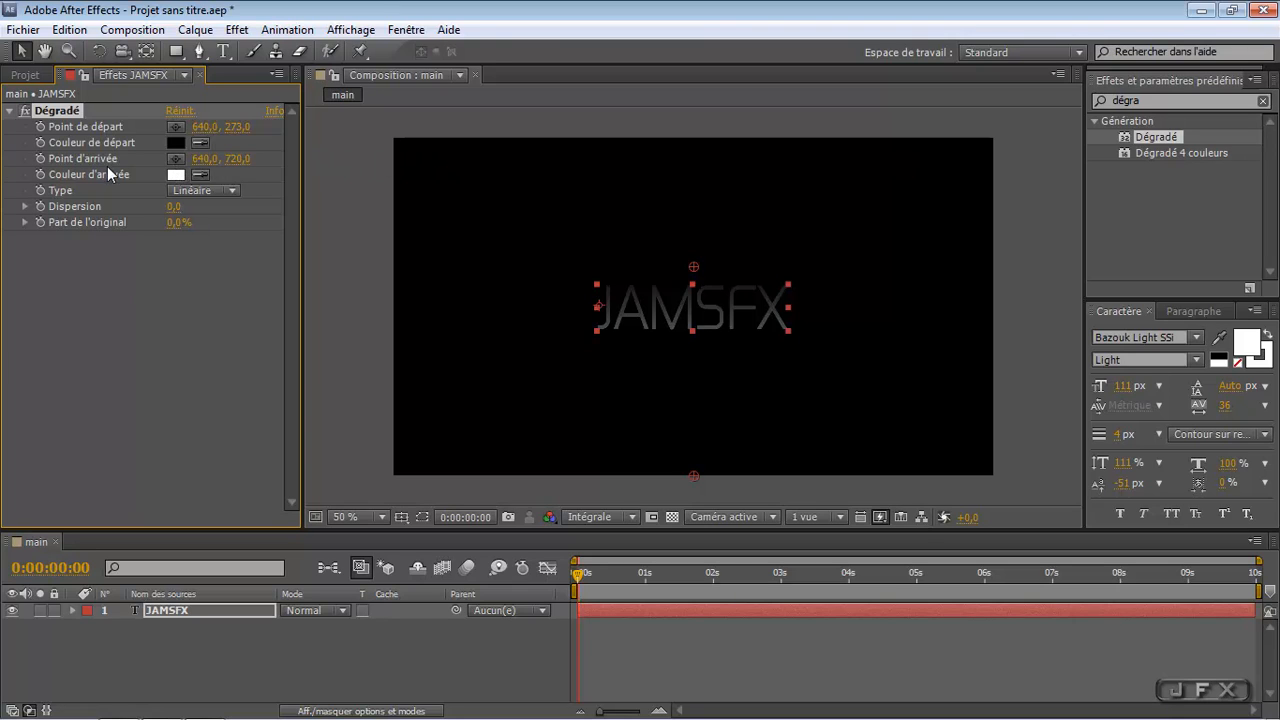
{"action": "left_click", "coordinate": [175, 174]}
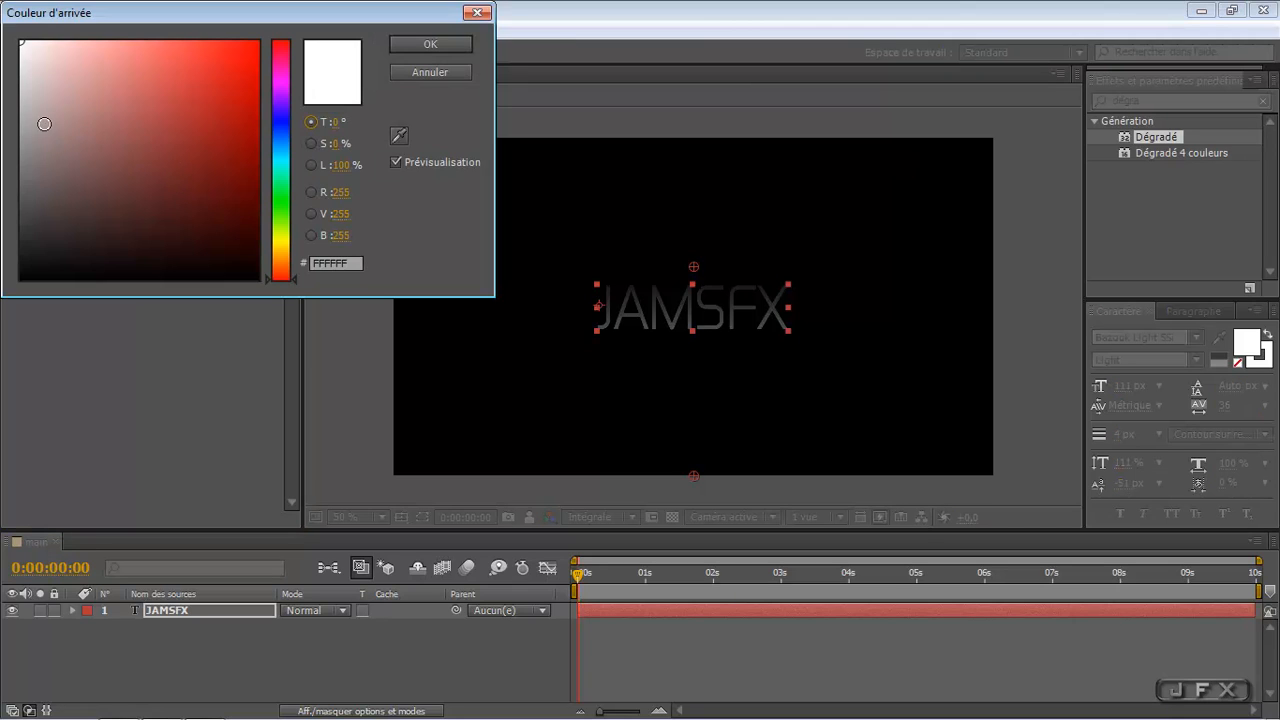
{"action": "left_click_drag", "start_coordinate": [30, 133], "coordinate": [23, 202]}
{"action": "left_click", "coordinate": [452, 47]}
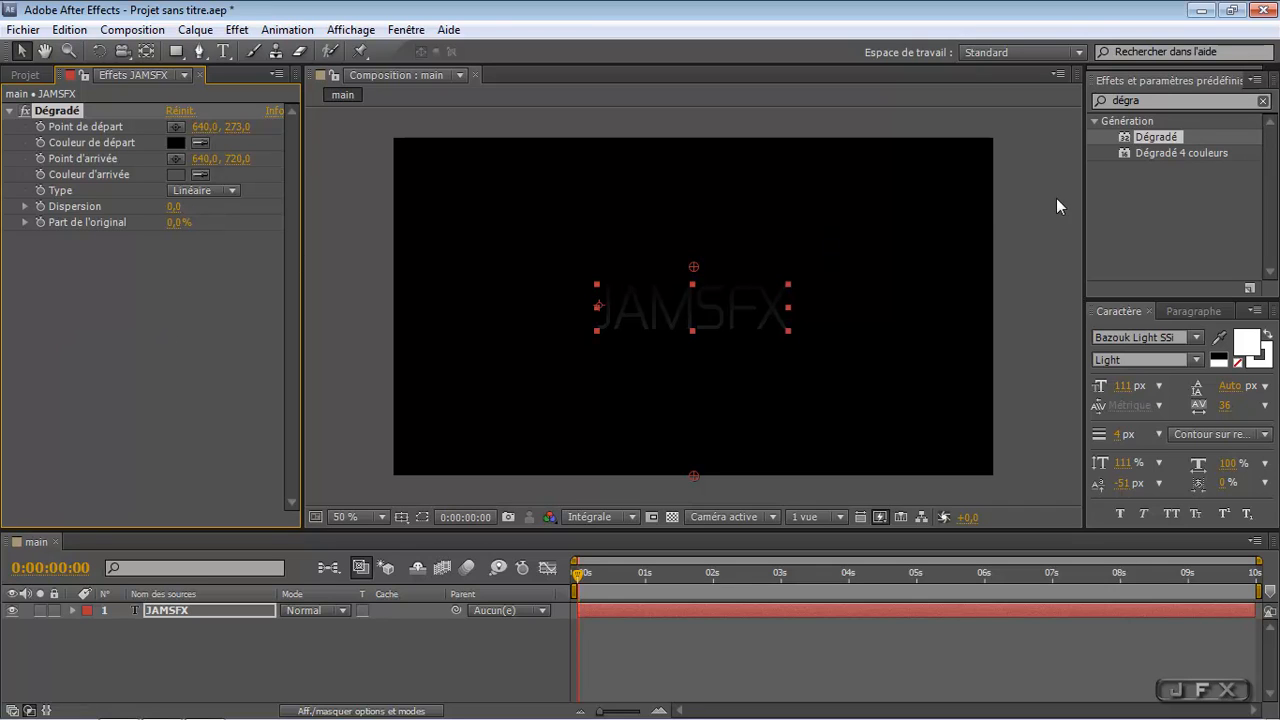
- Find the Biseau alpha effect with the search term "lpha" and apply it to the JAMSFX layer
{"action": "left_click", "coordinate": [1154, 104]}
{"action": "double_click", "coordinate": [1126, 101]}
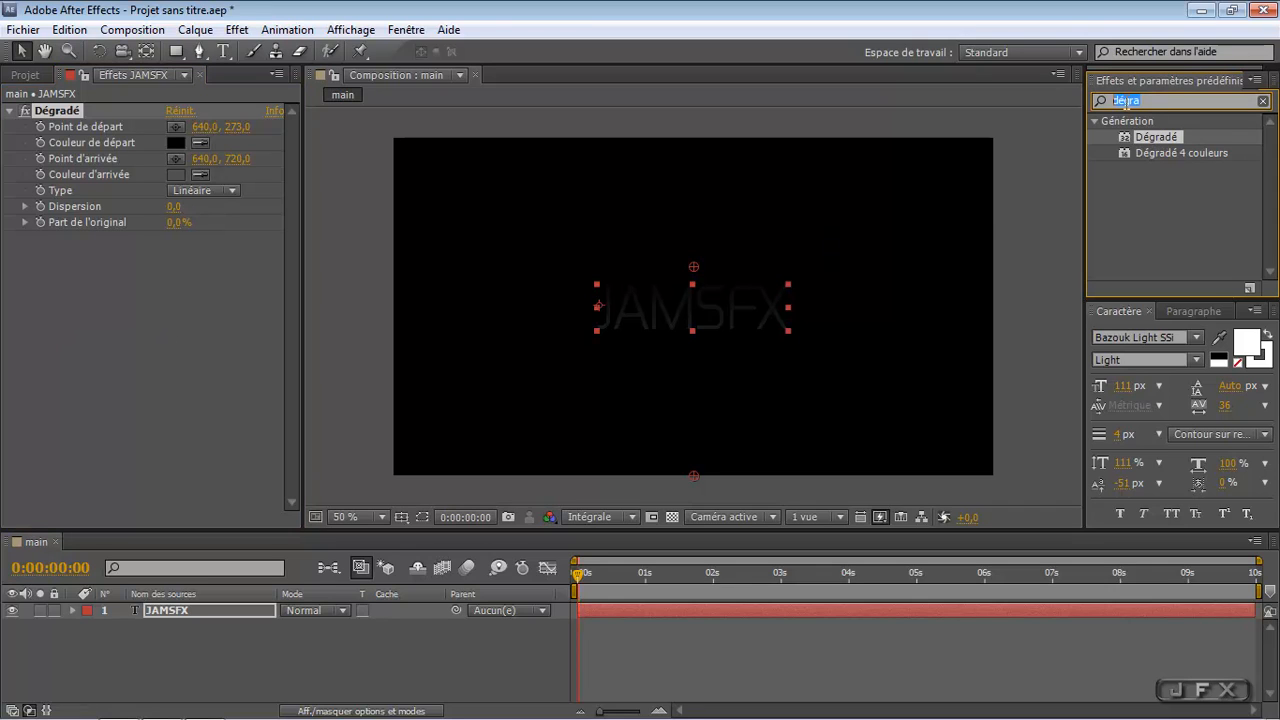
{"action": "type", "text": "bisse"}
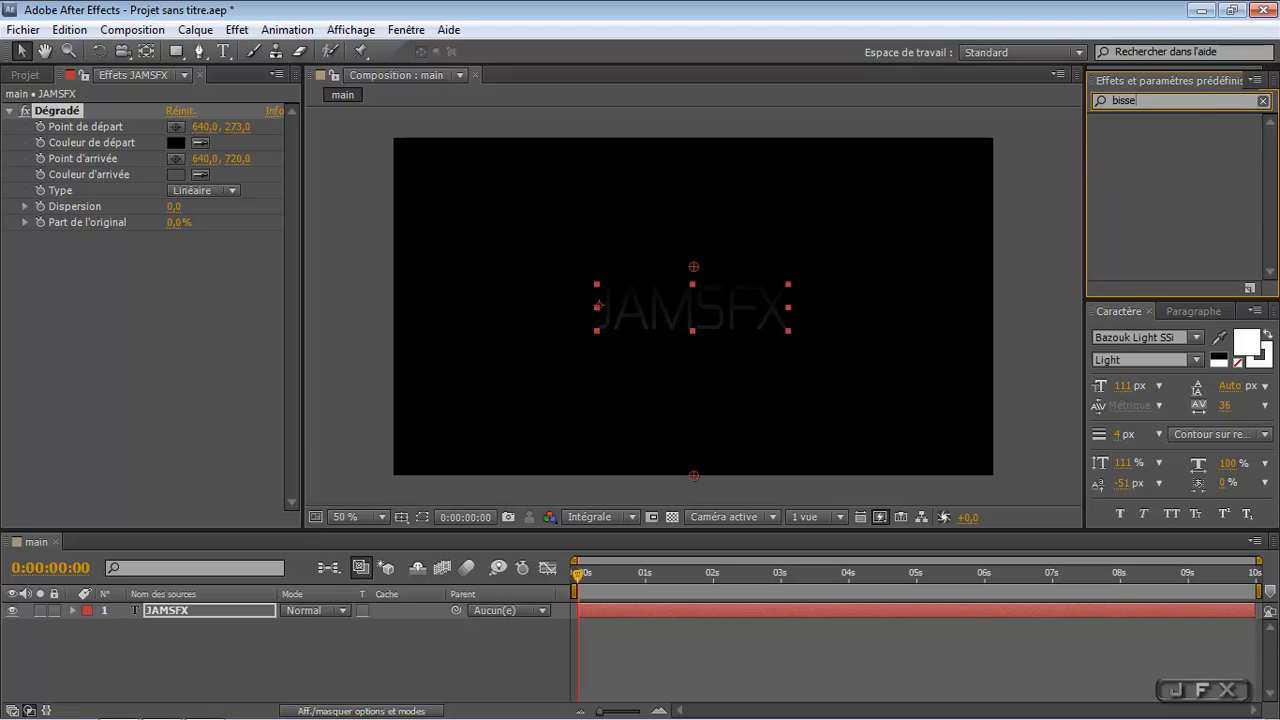
{"action": "type", "text": "au"}
{"action": "key", "text": "BackSpace"}
{"action": "key", "text": "BackSpace"}
{"action": "key", "text": "BackSpace"}
{"action": "key", "text": "BackSpace"}
{"action": "key", "text": "BackSpace"}
{"action": "key", "text": "BackSpace"}
{"action": "key", "text": "BackSpace"}
{"action": "type", "text": "l"}
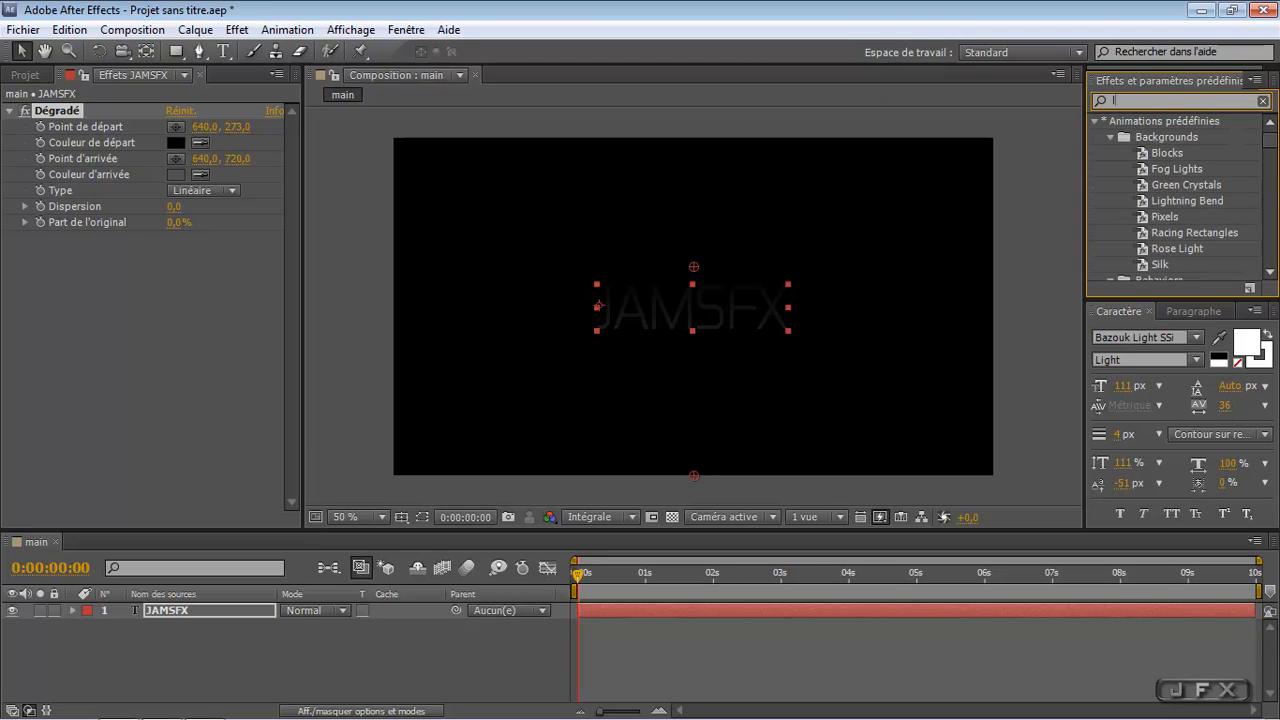
{"action": "type", "text": "pha"}
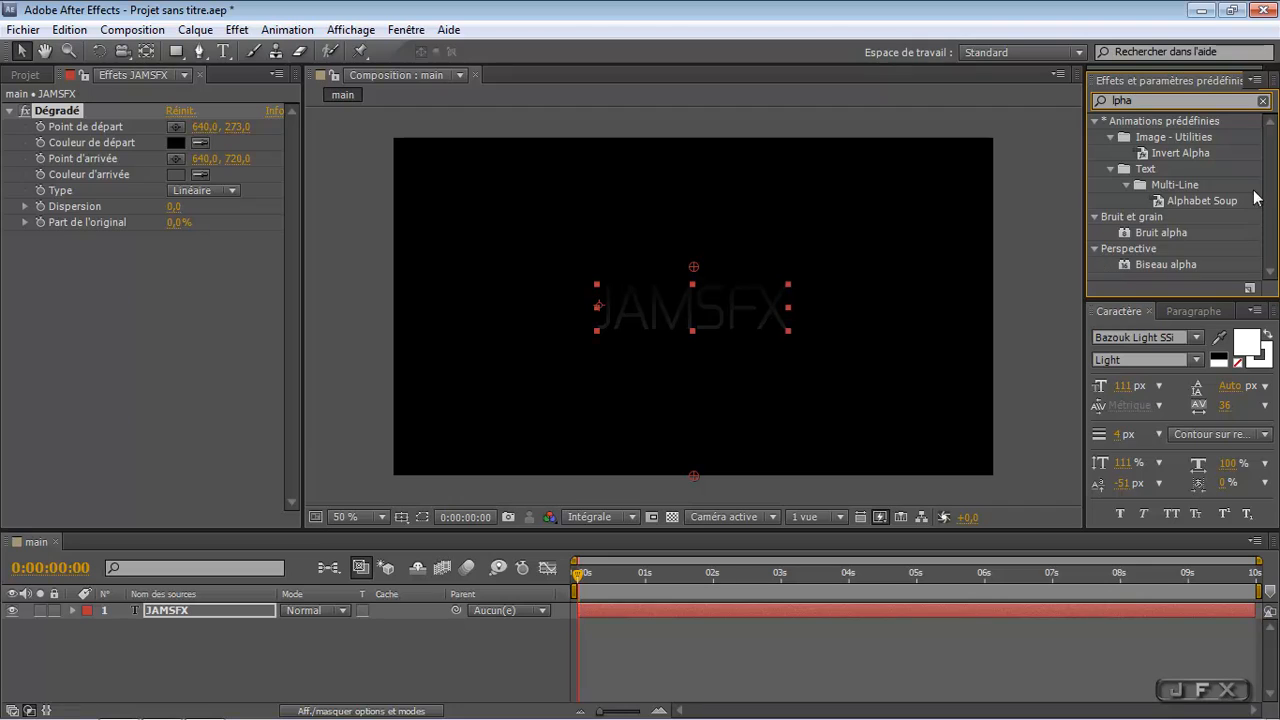
{"action": "double_click", "coordinate": [1153, 264]}
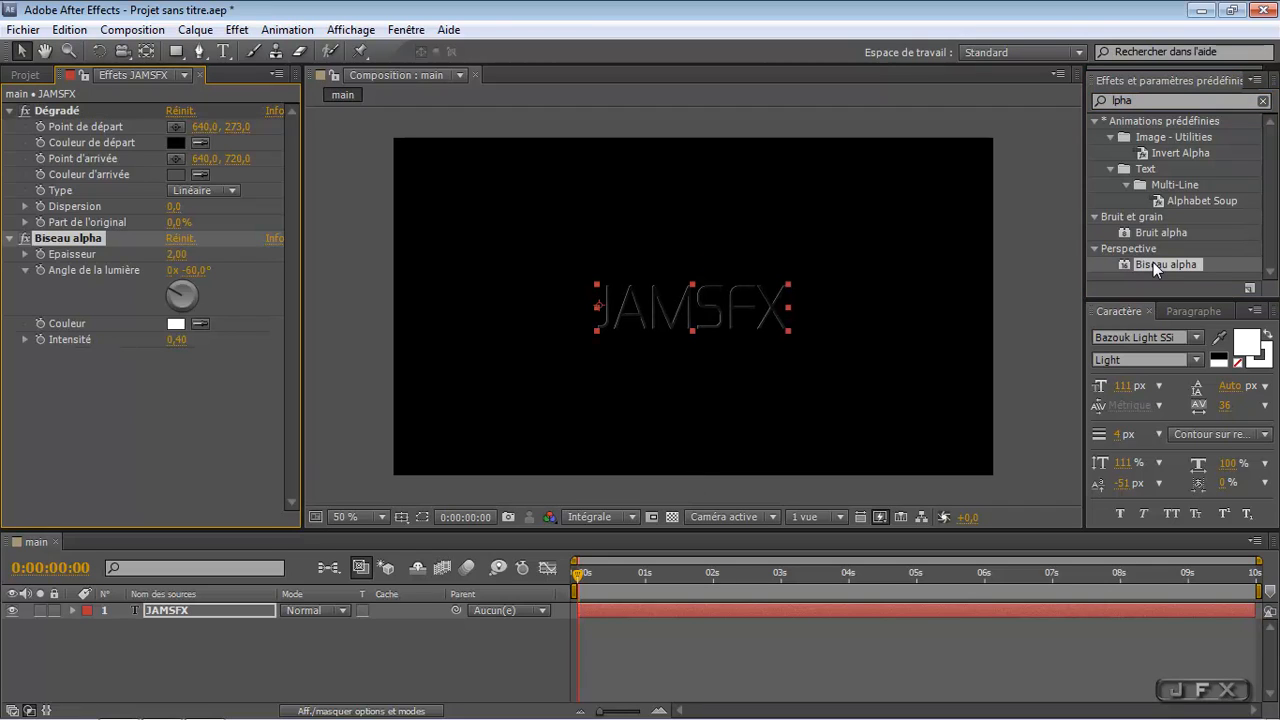
{"action": "left_click", "coordinate": [154, 388]}
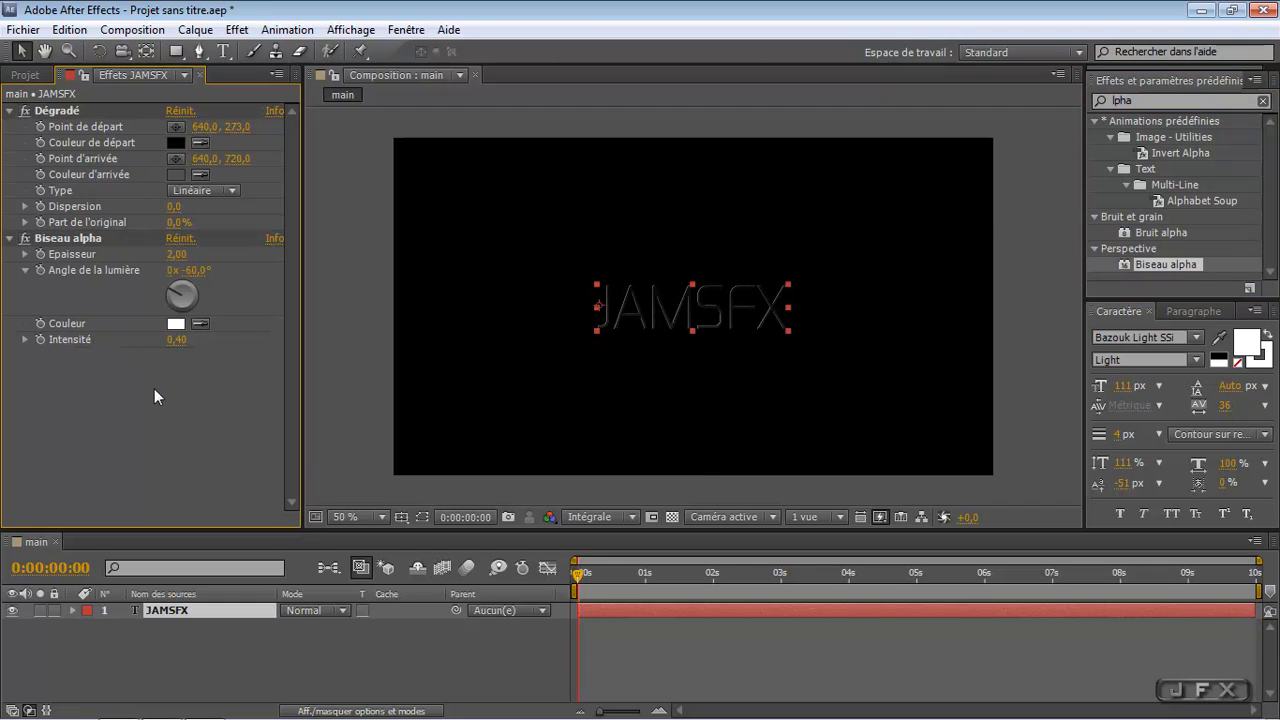
- Set the Biseau alpha thickness to 1,5, the light angle to 0° and the intensity to 0,72, with both effects' settings collapsed
{"action": "left_click", "coordinate": [11, 110]}
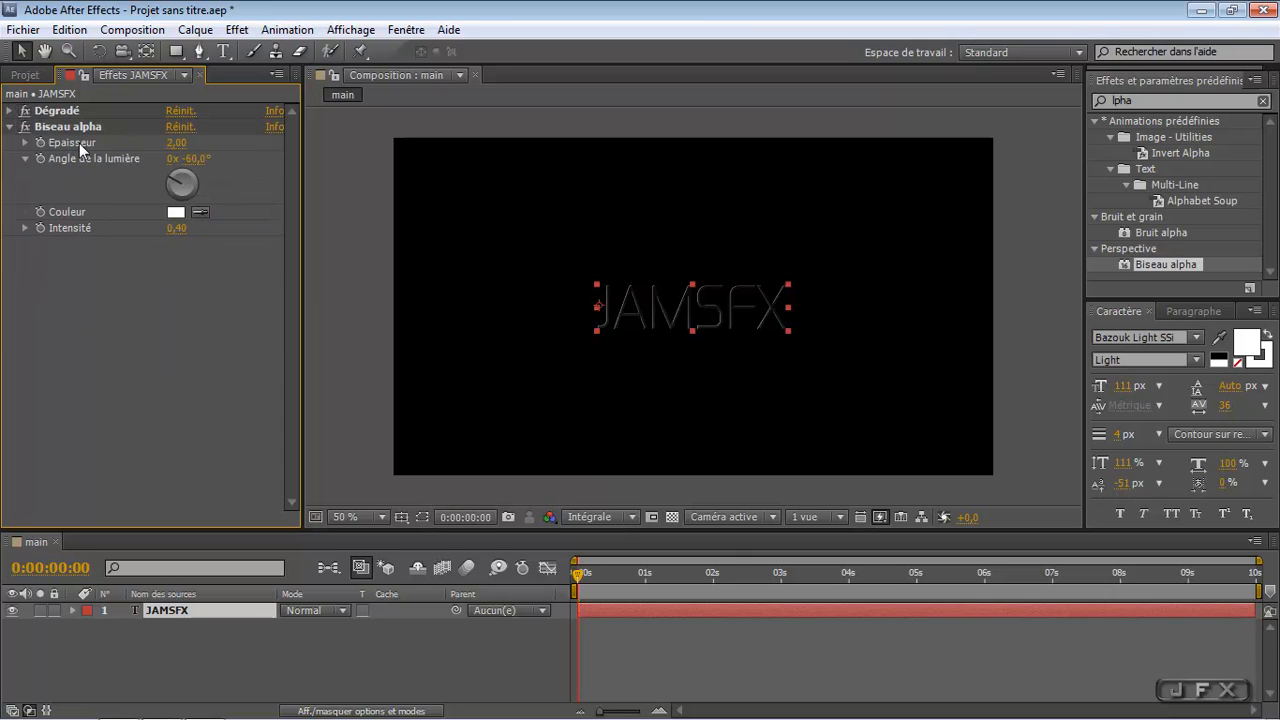
{"action": "scroll", "coordinate": [679, 330], "scroll_direction": "up", "scroll_amount": 1}
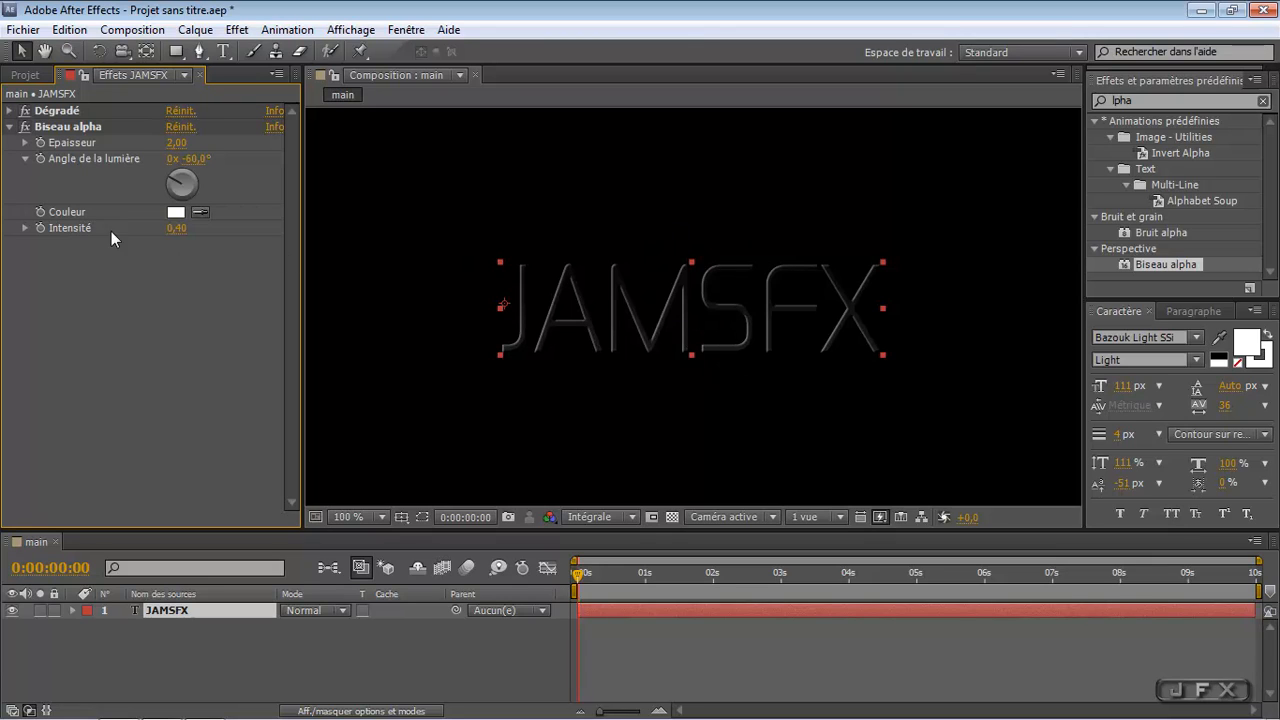
{"action": "left_click", "coordinate": [178, 143]}
{"action": "type", "text": "1,5"}
{"action": "key", "text": "Return"}
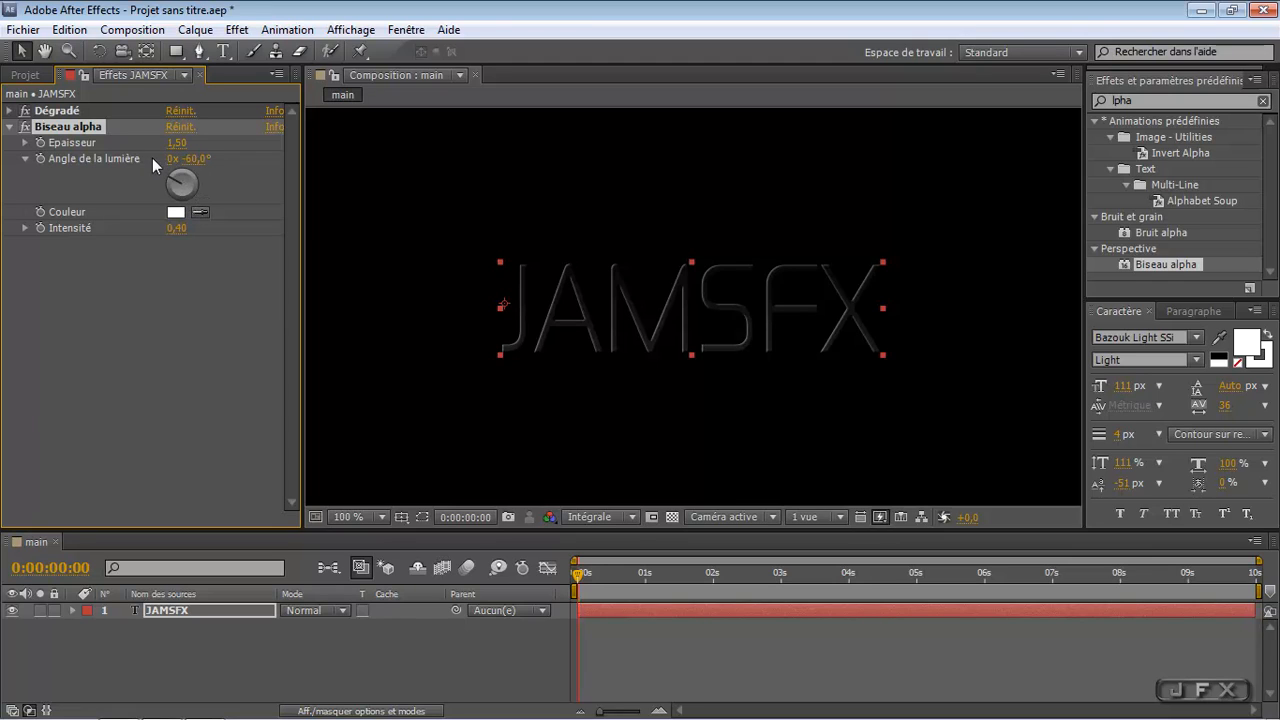
{"action": "left_click_drag", "start_coordinate": [179, 181], "coordinate": [200, 185]}
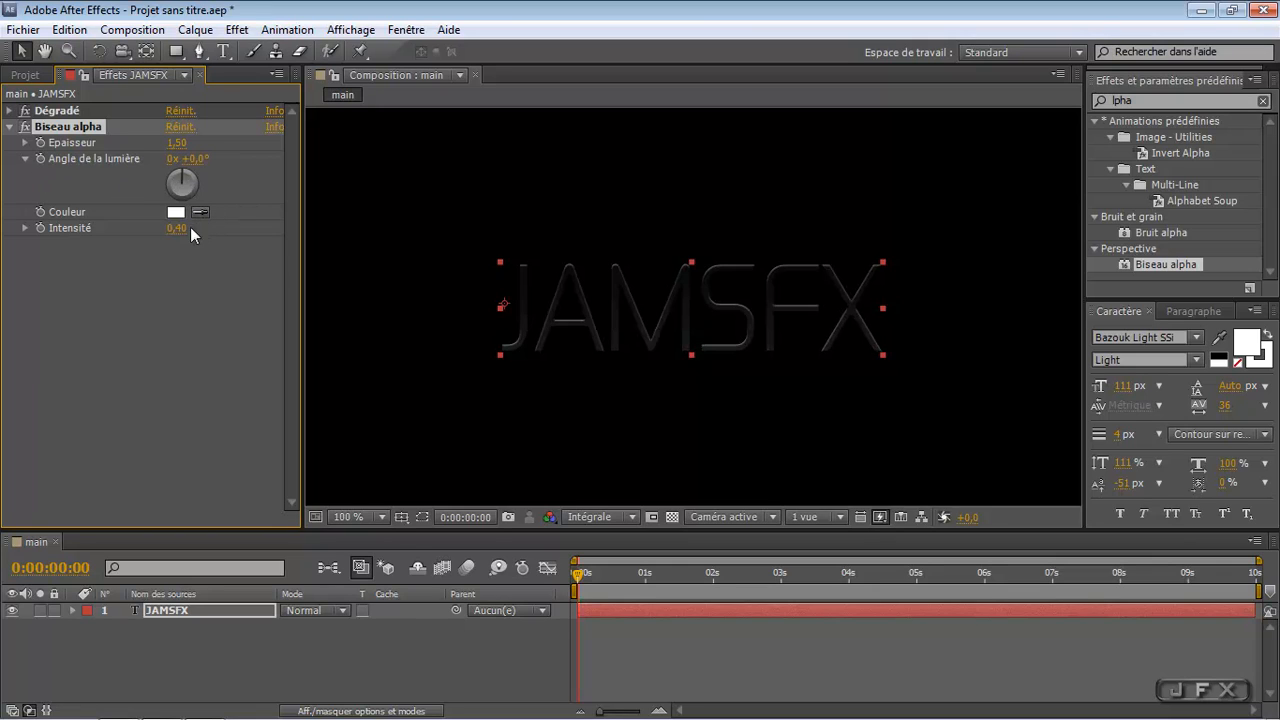
{"action": "left_click_drag", "start_coordinate": [178, 229], "coordinate": [213, 233]}
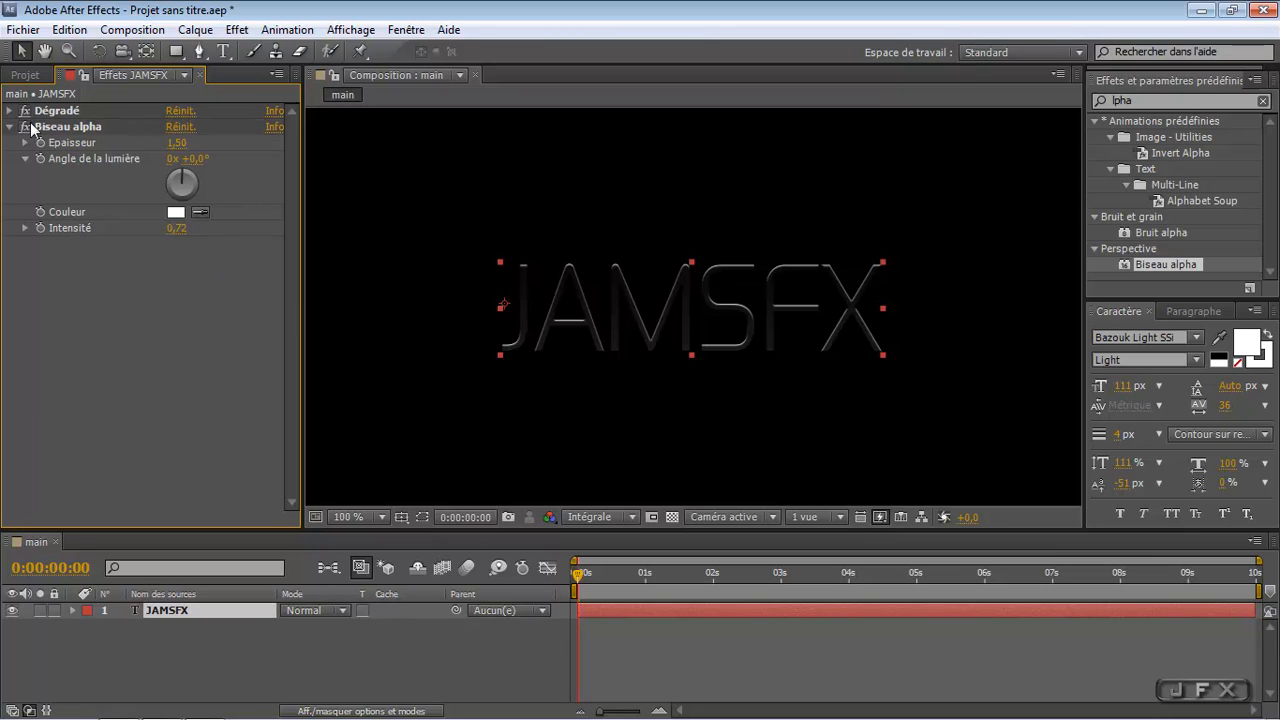
{"action": "left_click", "coordinate": [9, 127]}
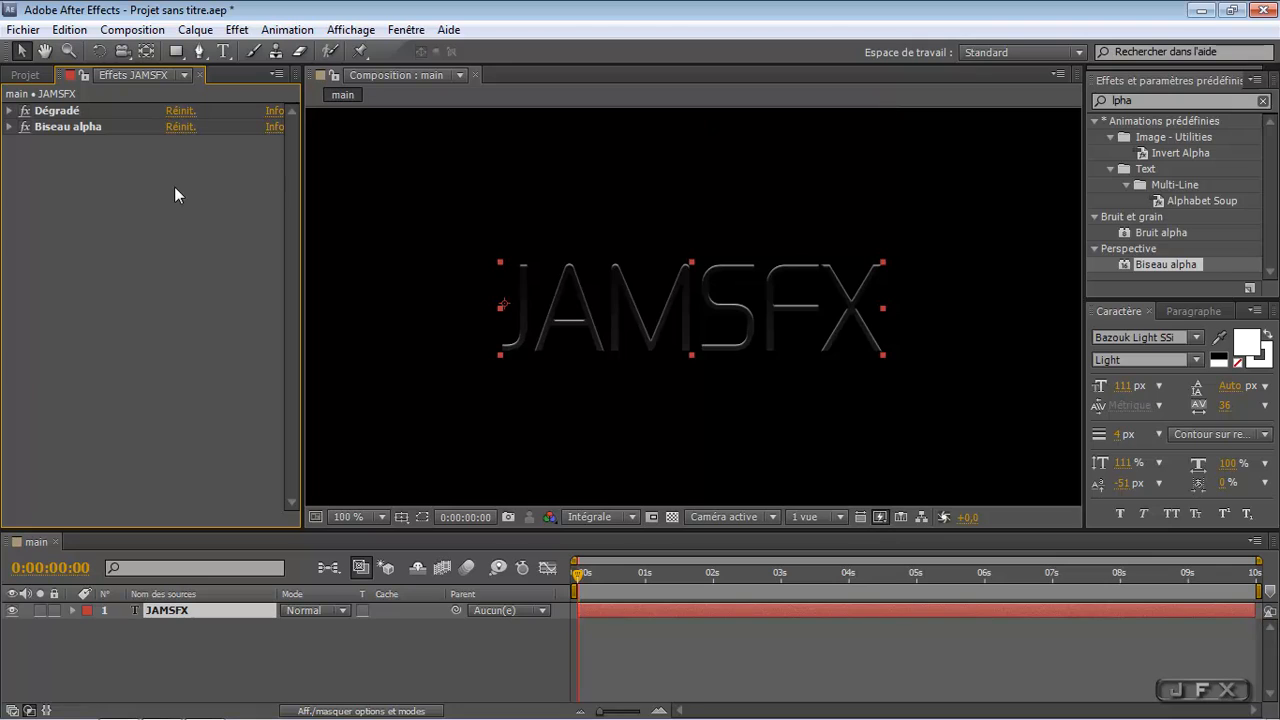
- Search the effects for "cc light", apply CC Light Sweep to the JAMSFX layer and leave its settings expanded
{"action": "left_click", "coordinate": [1104, 100]}
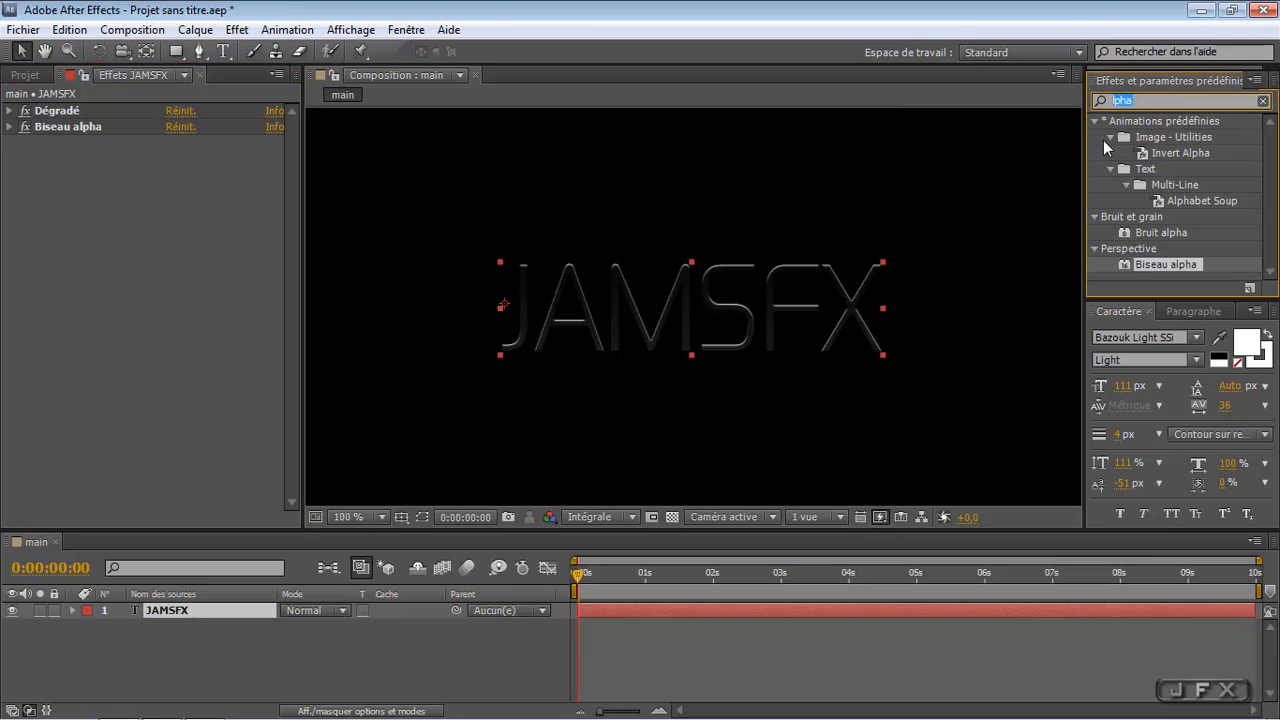
{"action": "type", "text": "cc li"}
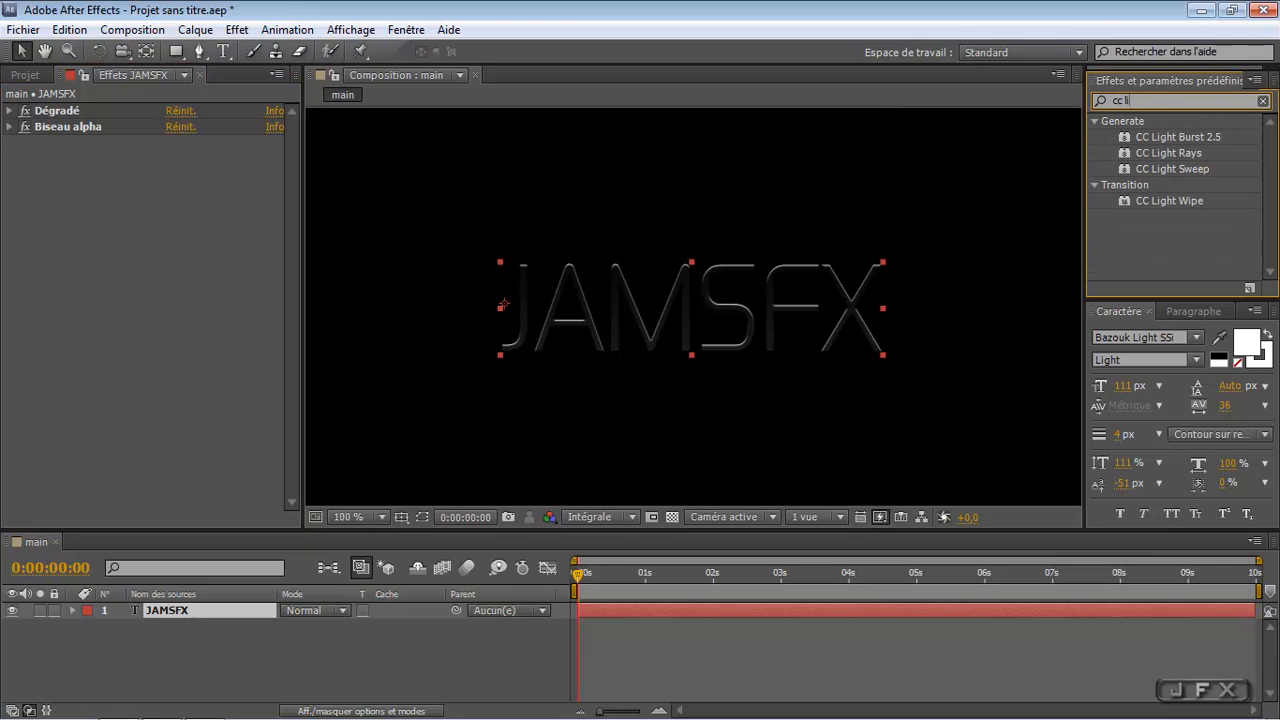
{"action": "type", "text": "ght"}
{"action": "double_click", "coordinate": [1200, 166]}
{"action": "left_click", "coordinate": [147, 372]}
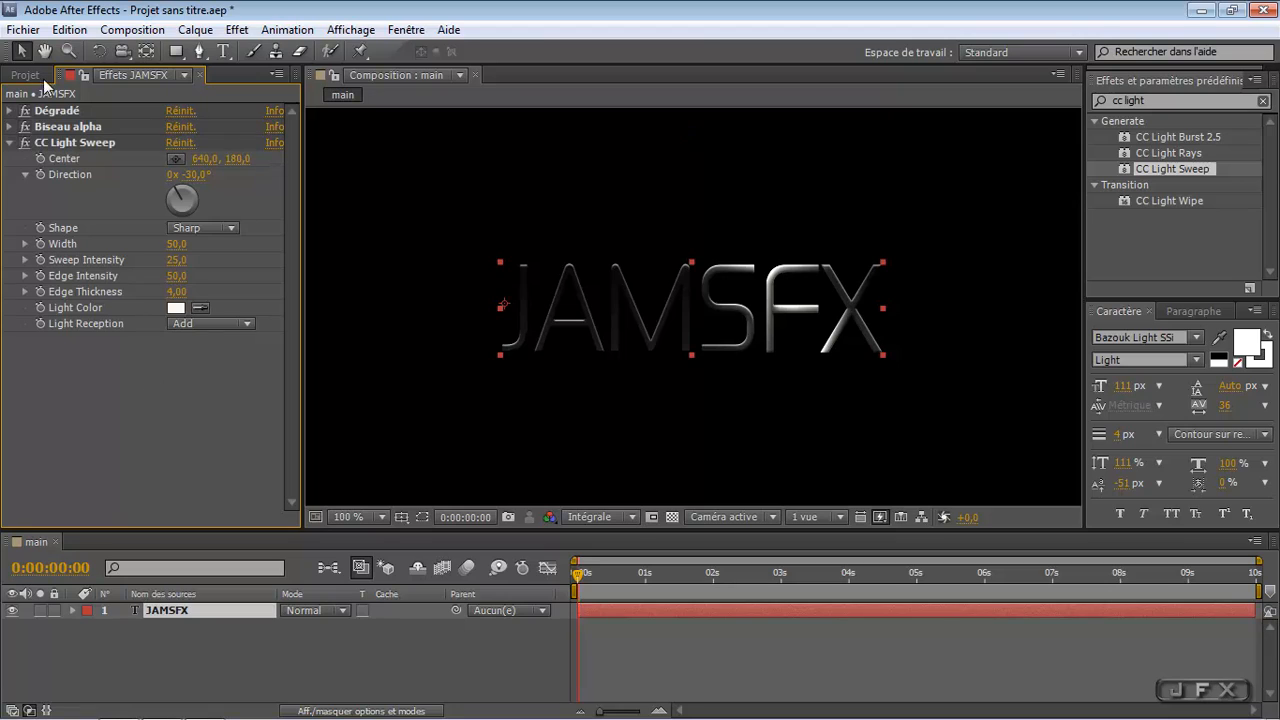
{"action": "left_click", "coordinate": [10, 143]}
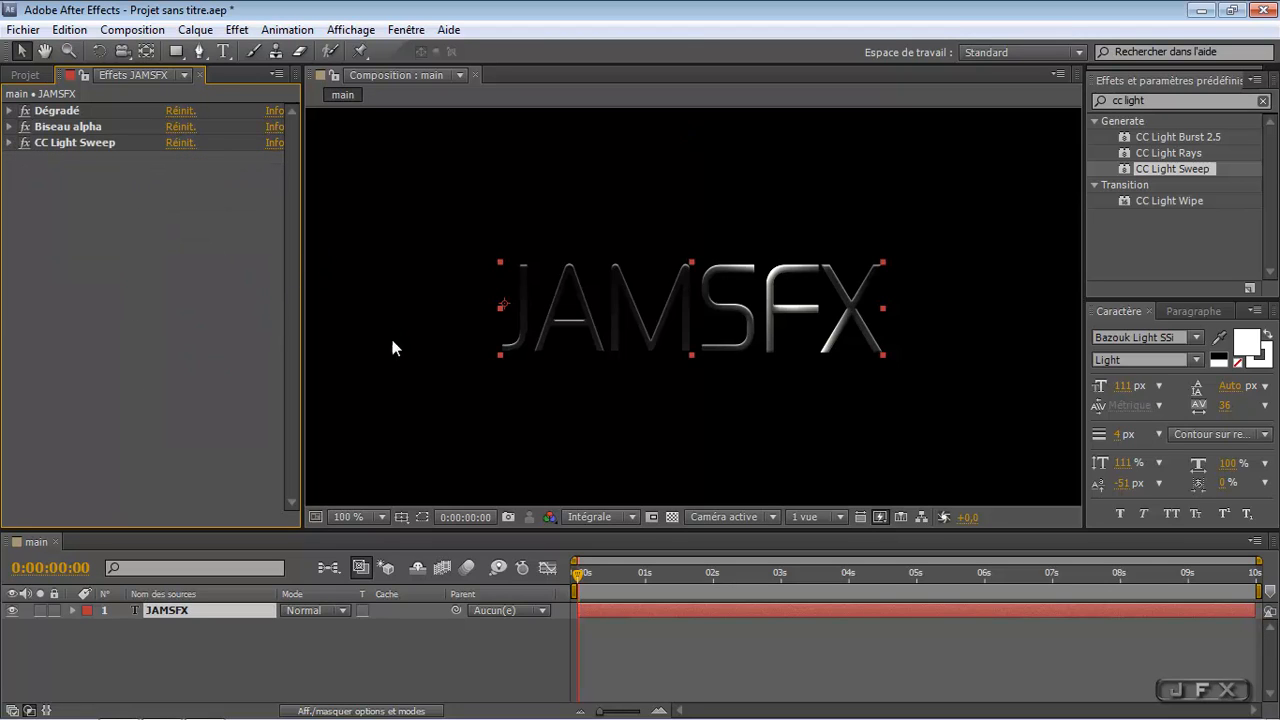
{"action": "left_click", "coordinate": [10, 144]}
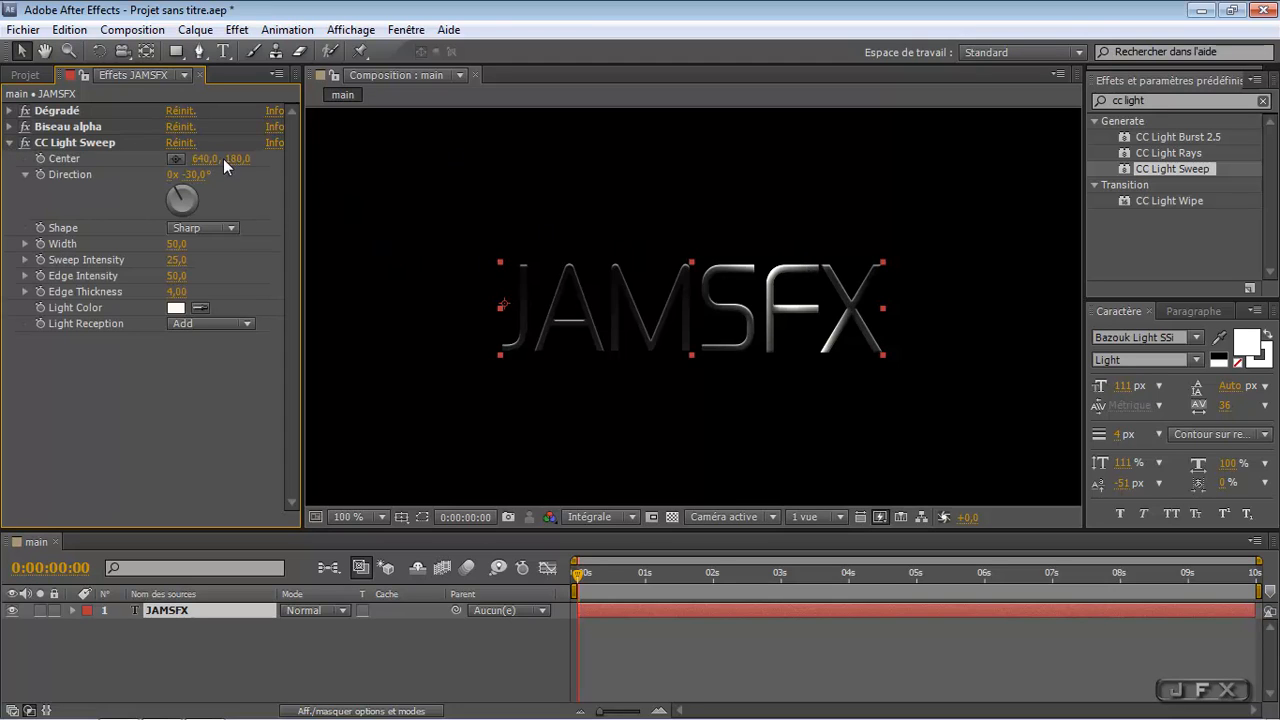
- Move the CC Light Sweep centre horizontally to 555,0 and try adjusting the sweep direction
{"action": "left_click_drag", "start_coordinate": [237, 159], "coordinate": [273, 161]}
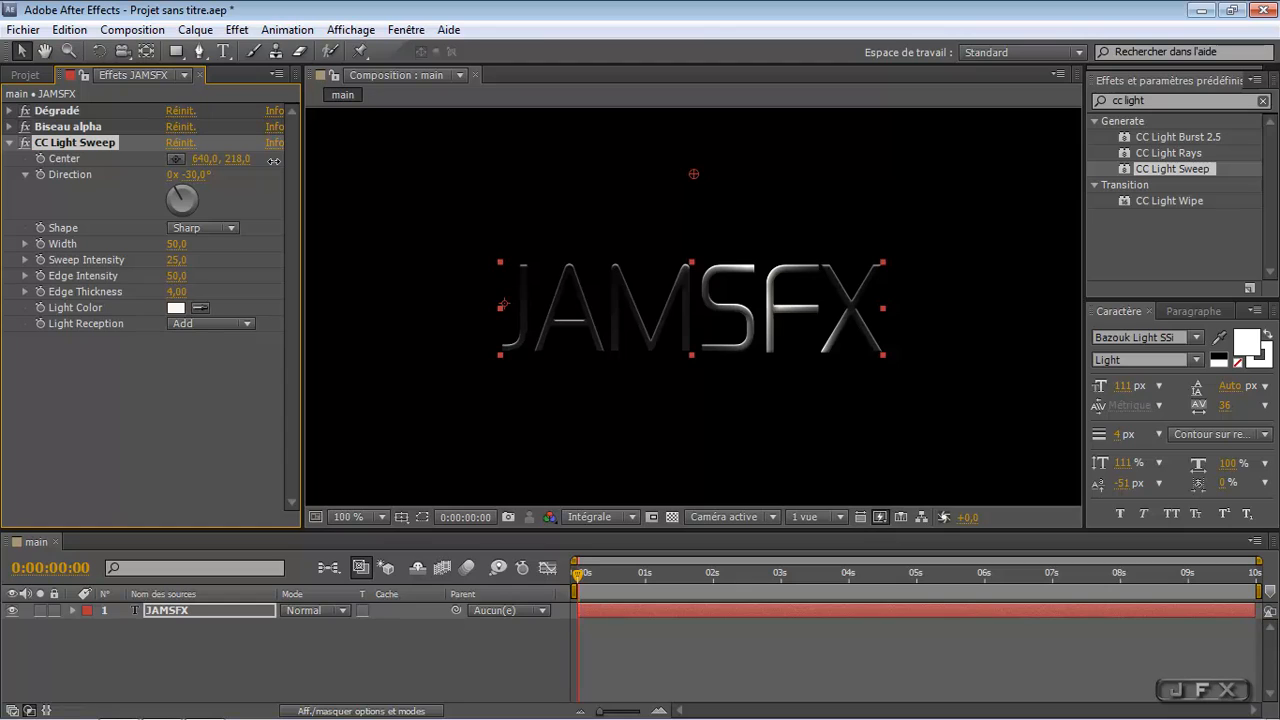
{"action": "key", "text": "ctrl+z"}
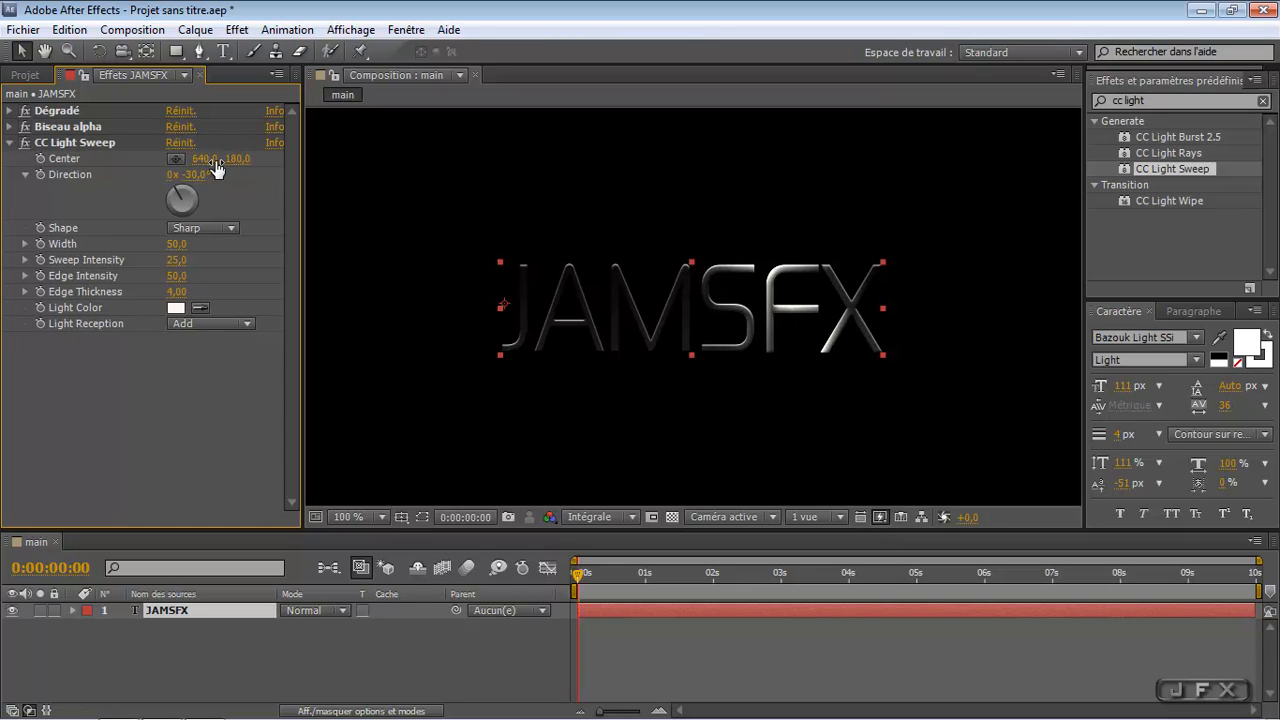
{"action": "left_click_drag", "start_coordinate": [193, 168], "coordinate": [137, 164]}
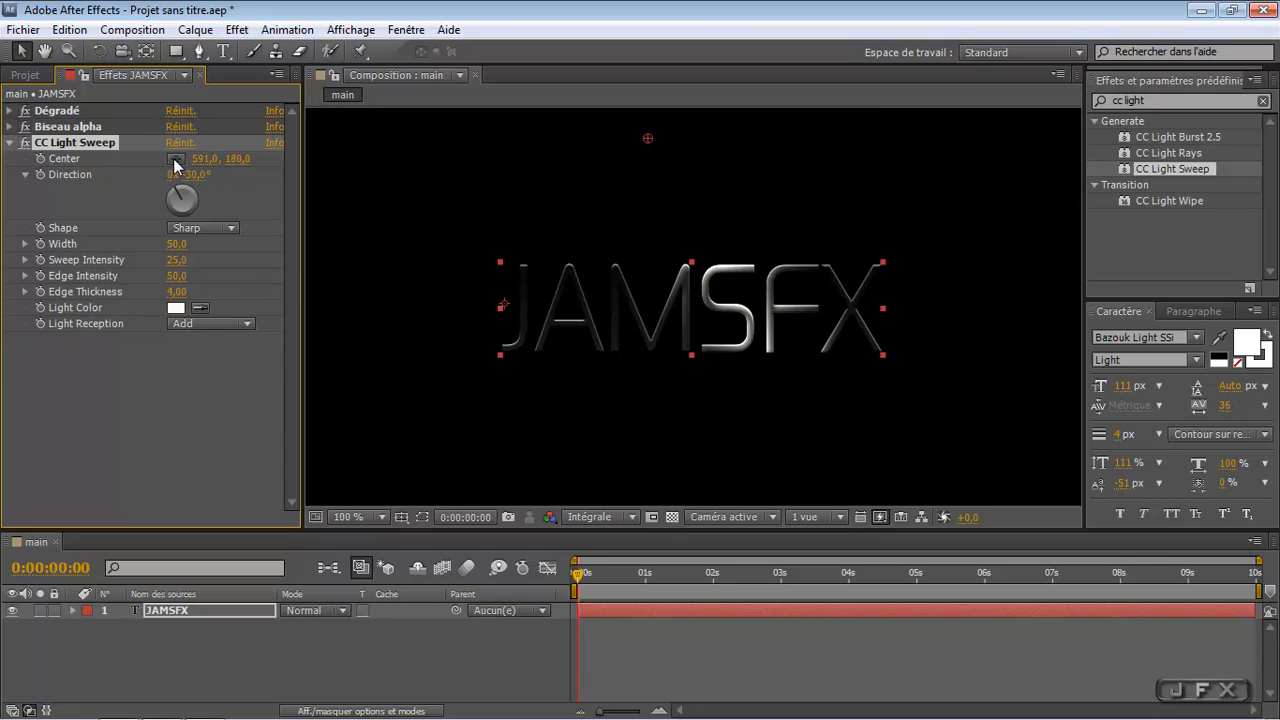
{"action": "mouse_move", "coordinate": [204, 159]}
{"action": "left_mouse_down"}
{"action": "mouse_move", "coordinate": [39, 158]}
{"action": "mouse_move", "coordinate": [424, 167]}
{"action": "mouse_move", "coordinate": [141, 175]}
{"action": "mouse_move", "coordinate": [235, 183]}
{"action": "mouse_move", "coordinate": [203, 185]}
{"action": "left_mouse_up"}
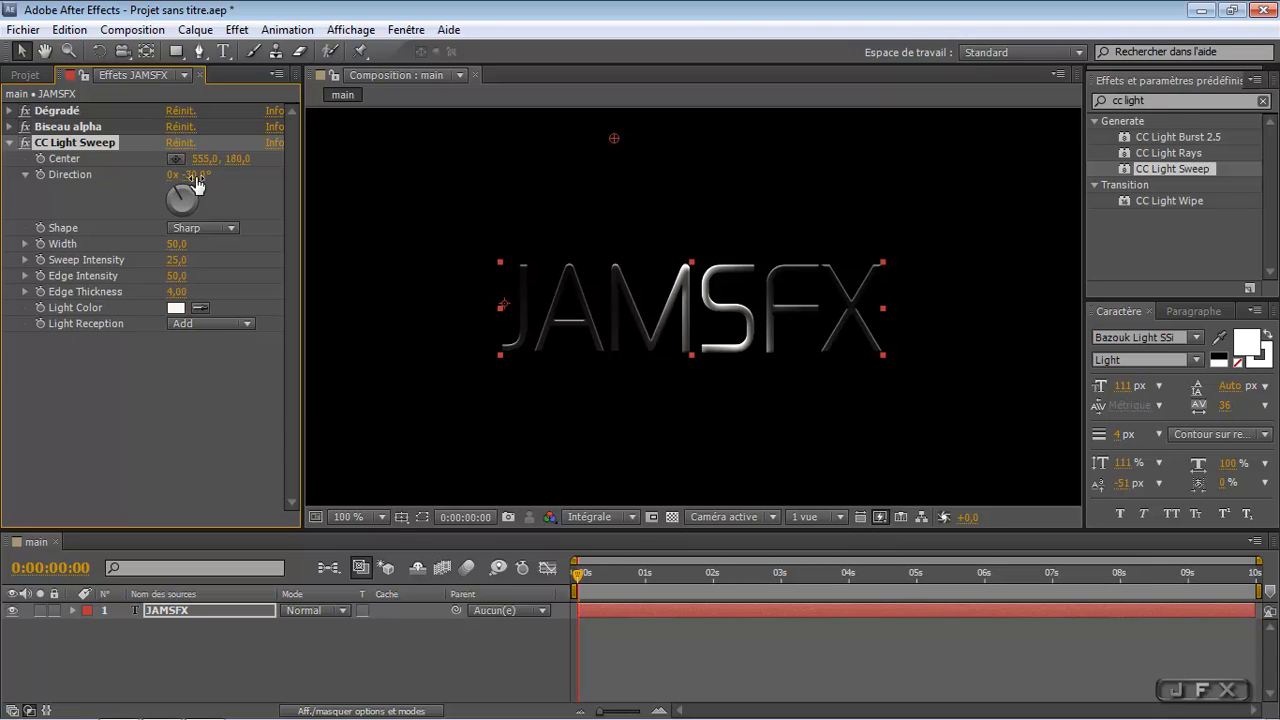
{"action": "left_click_drag", "start_coordinate": [176, 196], "coordinate": [183, 195]}
{"action": "left_click_drag", "start_coordinate": [179, 196], "coordinate": [204, 182]}
- Try the Linear and Smooth shapes for CC Light Sweep and return the shape to Sharp
{"action": "left_click", "coordinate": [207, 228]}
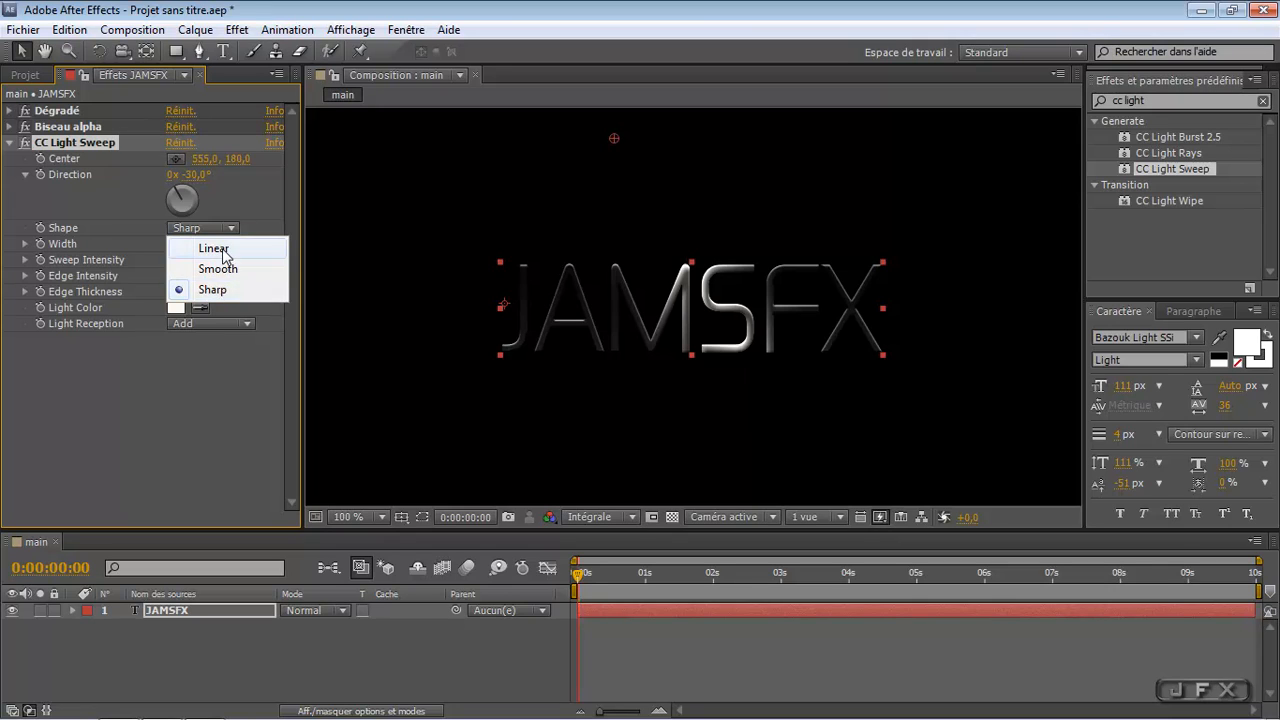
{"action": "left_click", "coordinate": [213, 248]}
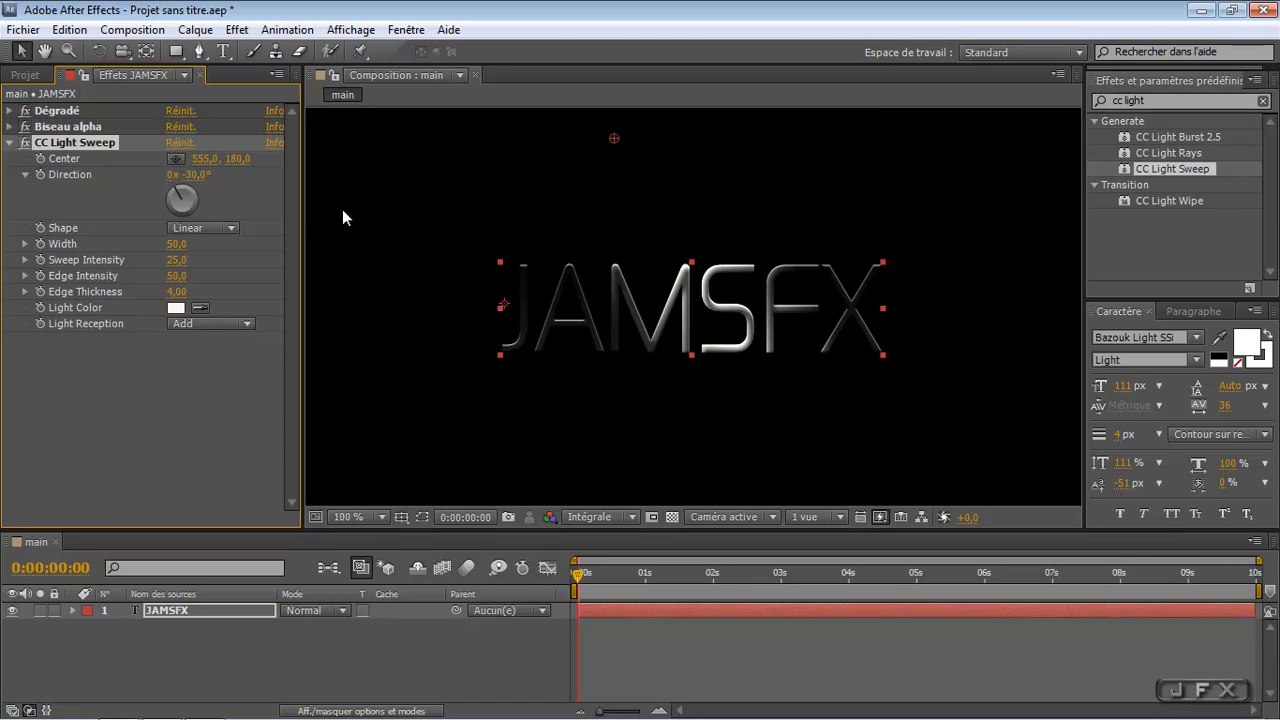
{"action": "left_click", "coordinate": [231, 228]}
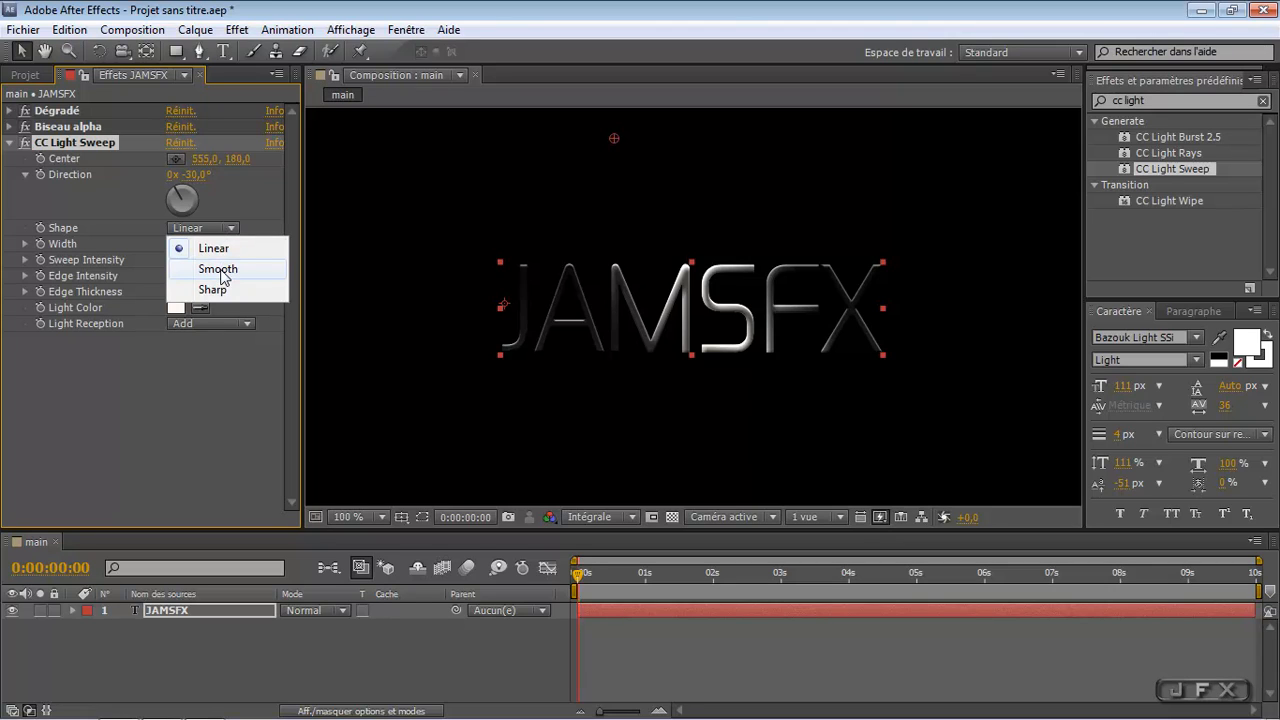
{"action": "left_click", "coordinate": [220, 270]}
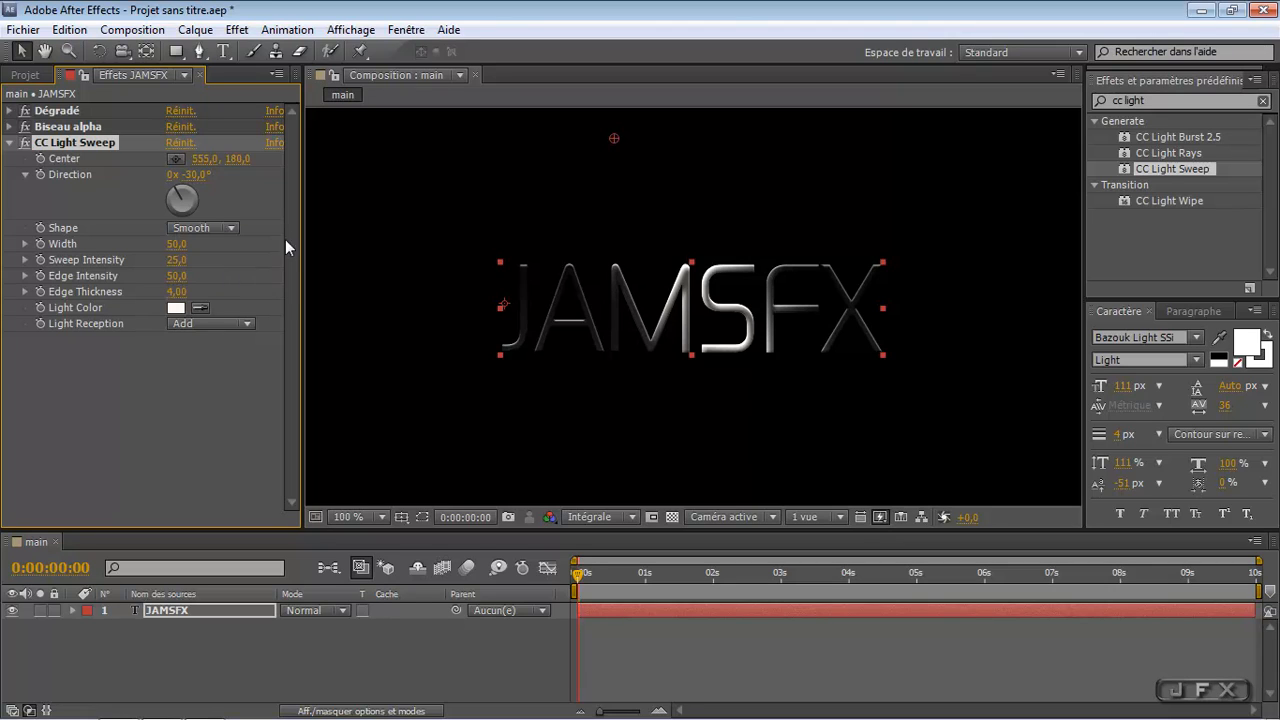
{"action": "left_click", "coordinate": [203, 228]}
{"action": "left_click", "coordinate": [212, 290]}
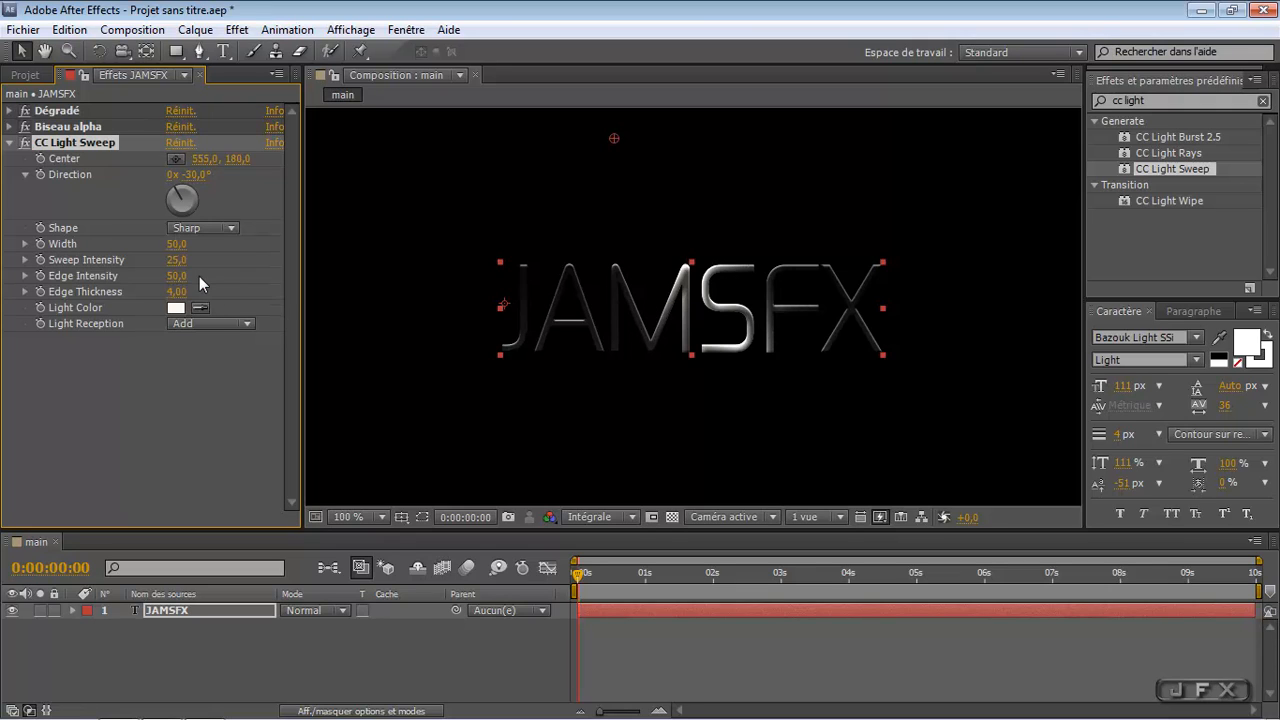
- Set the light sweep's sweep intensity to 36,0, edge intensity to 59,0, edge thickness to 0,30 and centre to 489,0, 180,0
{"action": "mouse_move", "coordinate": [178, 250]}
{"action": "left_mouse_down"}
{"action": "mouse_move", "coordinate": [165, 244]}
{"action": "mouse_move", "coordinate": [229, 248]}
{"action": "mouse_move", "coordinate": [186, 261]}
{"action": "left_mouse_up"}
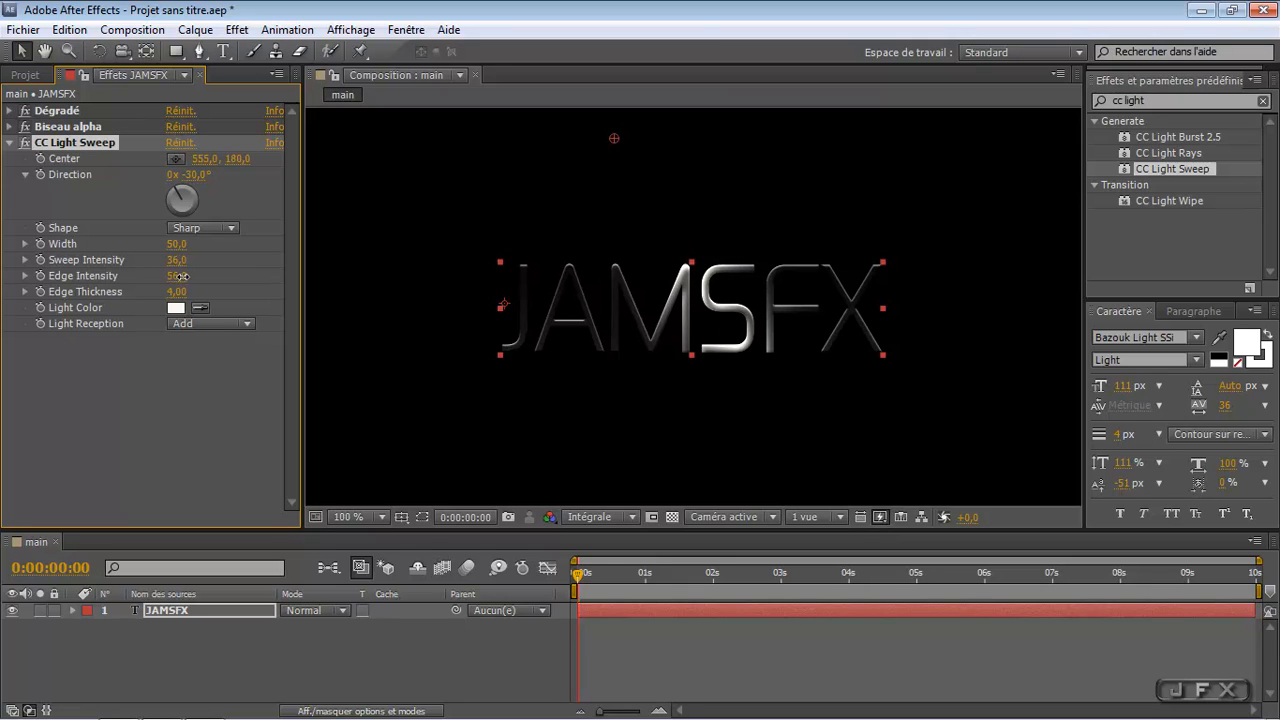
{"action": "left_click_drag", "start_coordinate": [182, 276], "coordinate": [149, 296]}
{"action": "left_click_drag", "start_coordinate": [204, 159], "coordinate": [179, 195]}
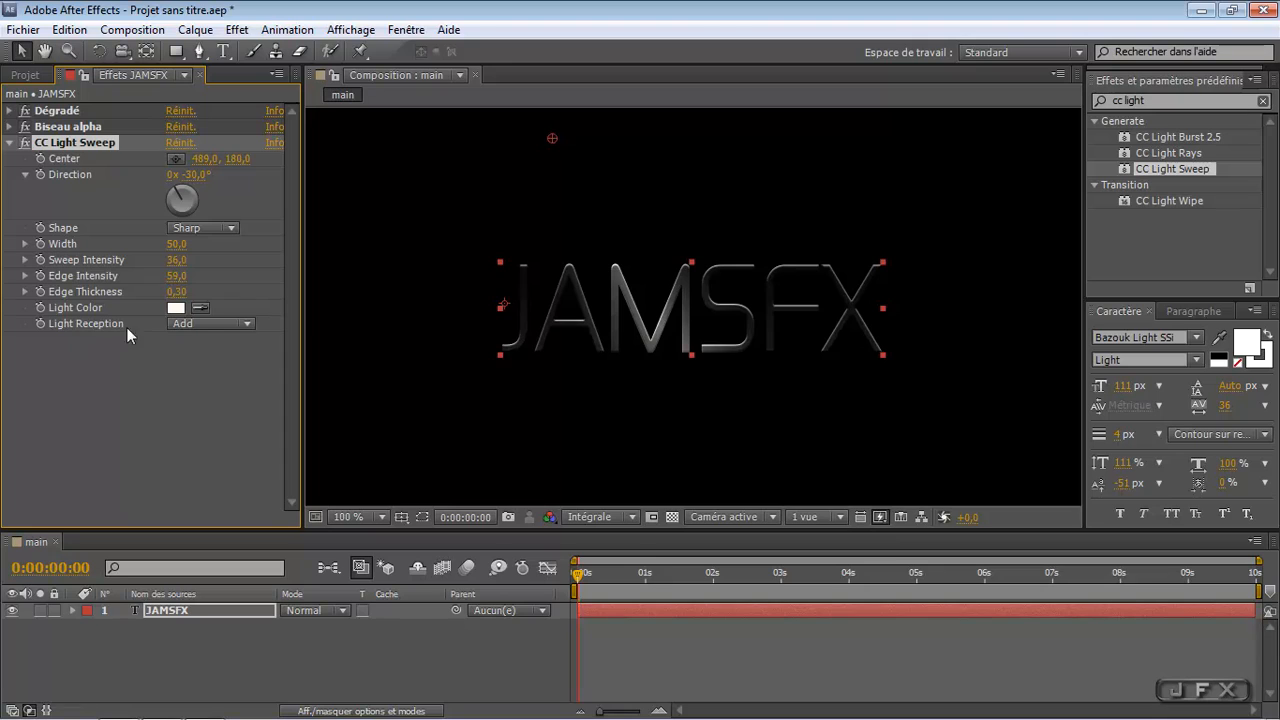
- Change the CC Light Sweep light colour to pure white, FFFFFF
{"action": "left_click", "coordinate": [181, 309]}
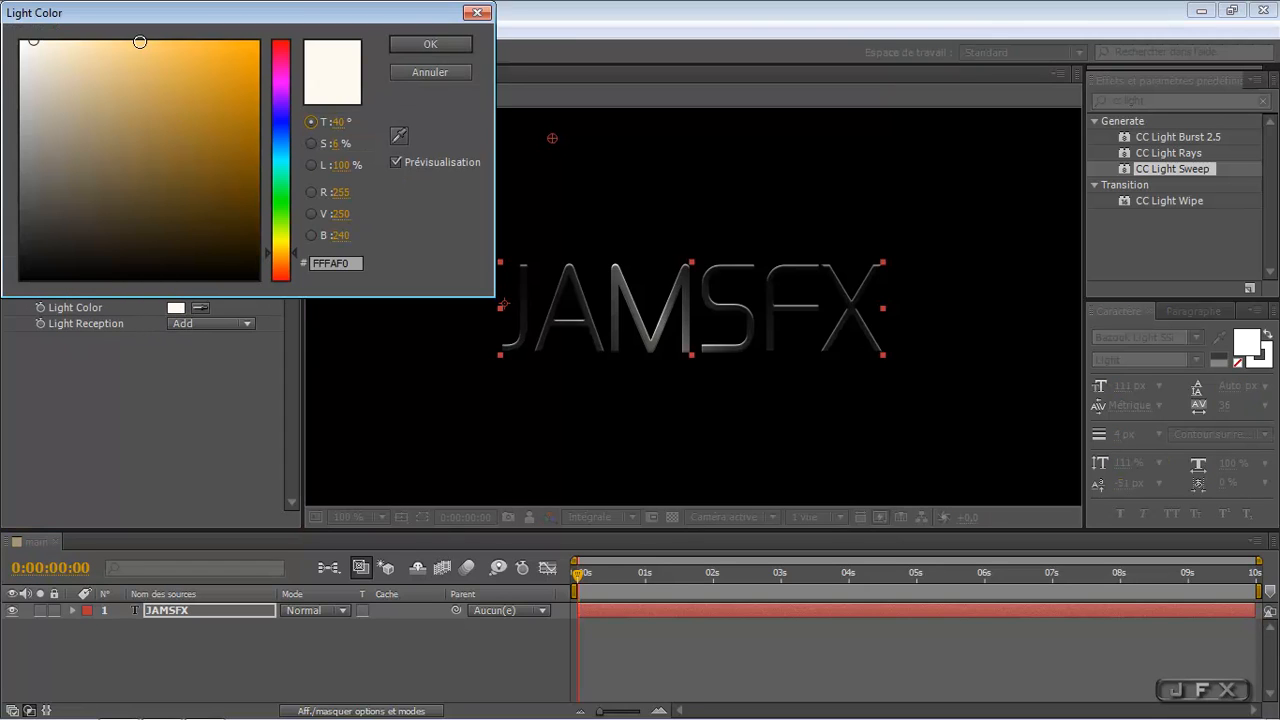
{"action": "left_click_drag", "start_coordinate": [137, 37], "coordinate": [181, 58]}
{"action": "left_click", "coordinate": [20, 40]}
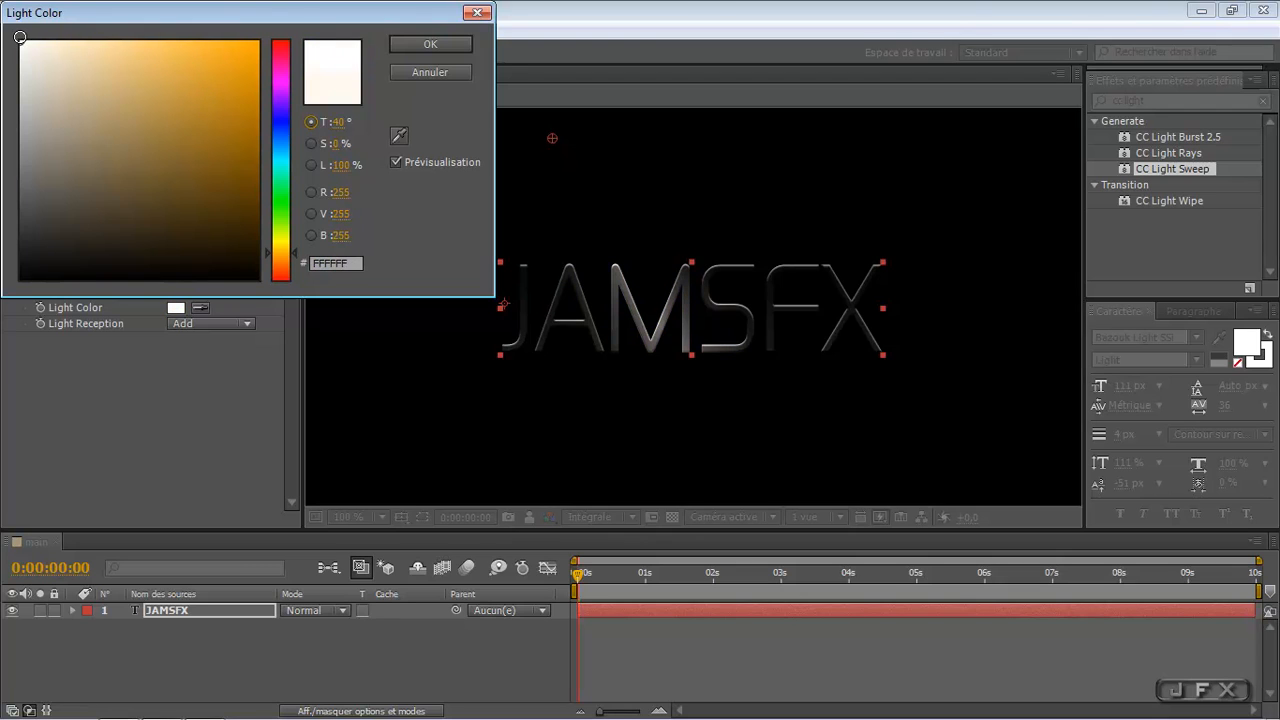
{"action": "left_click", "coordinate": [452, 46]}
- Try the Composite and Cutout light reception modes on the CC Light Sweep effect
{"action": "left_click", "coordinate": [232, 323]}
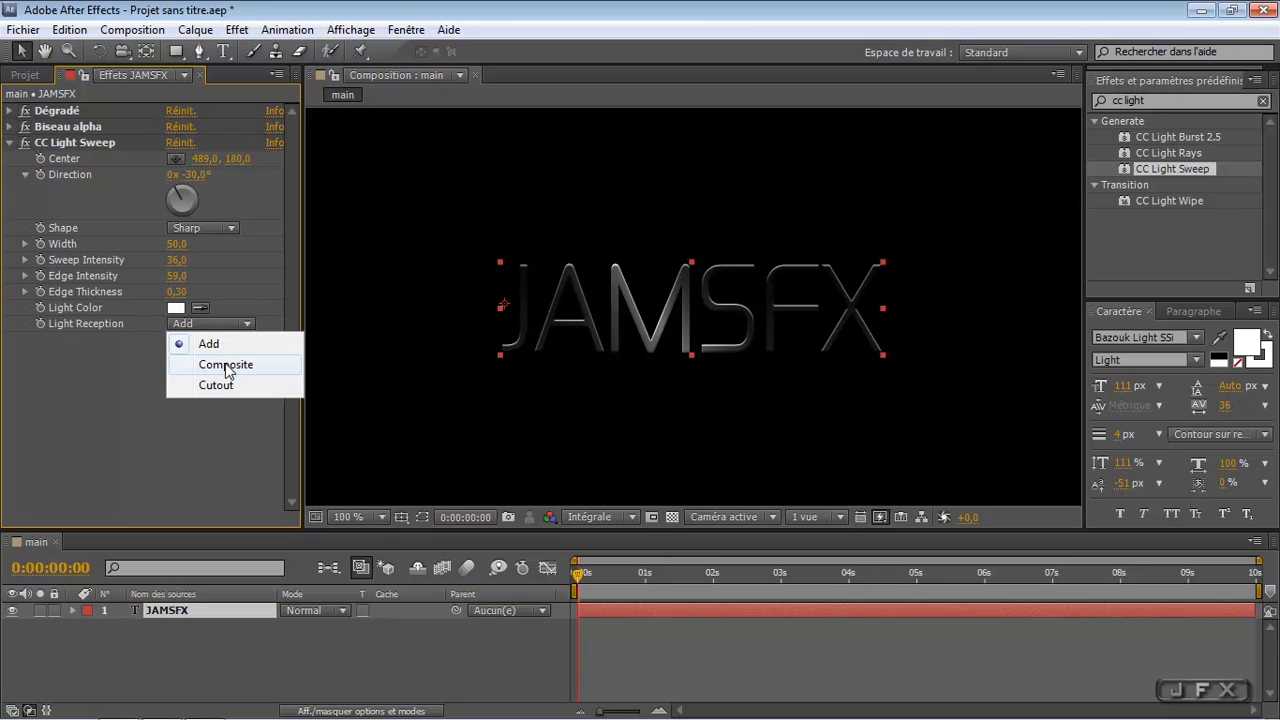
{"action": "left_click", "coordinate": [224, 368]}
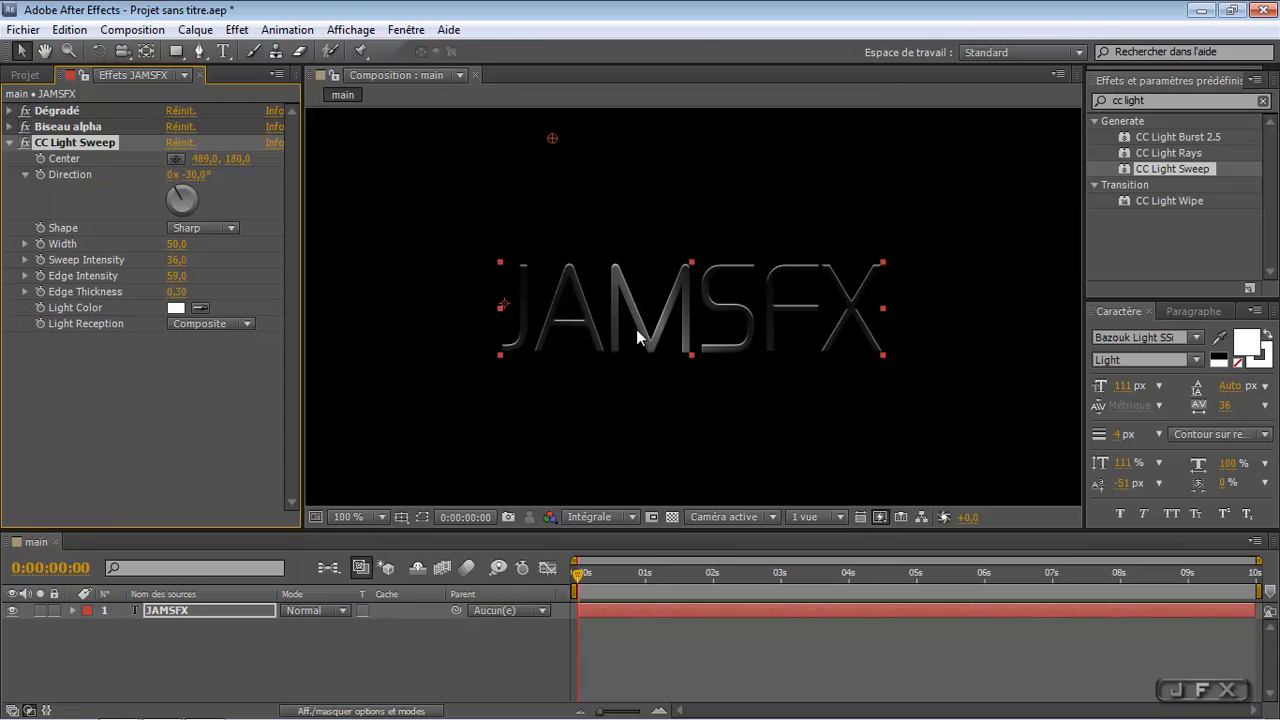
{"action": "left_click", "coordinate": [202, 326]}
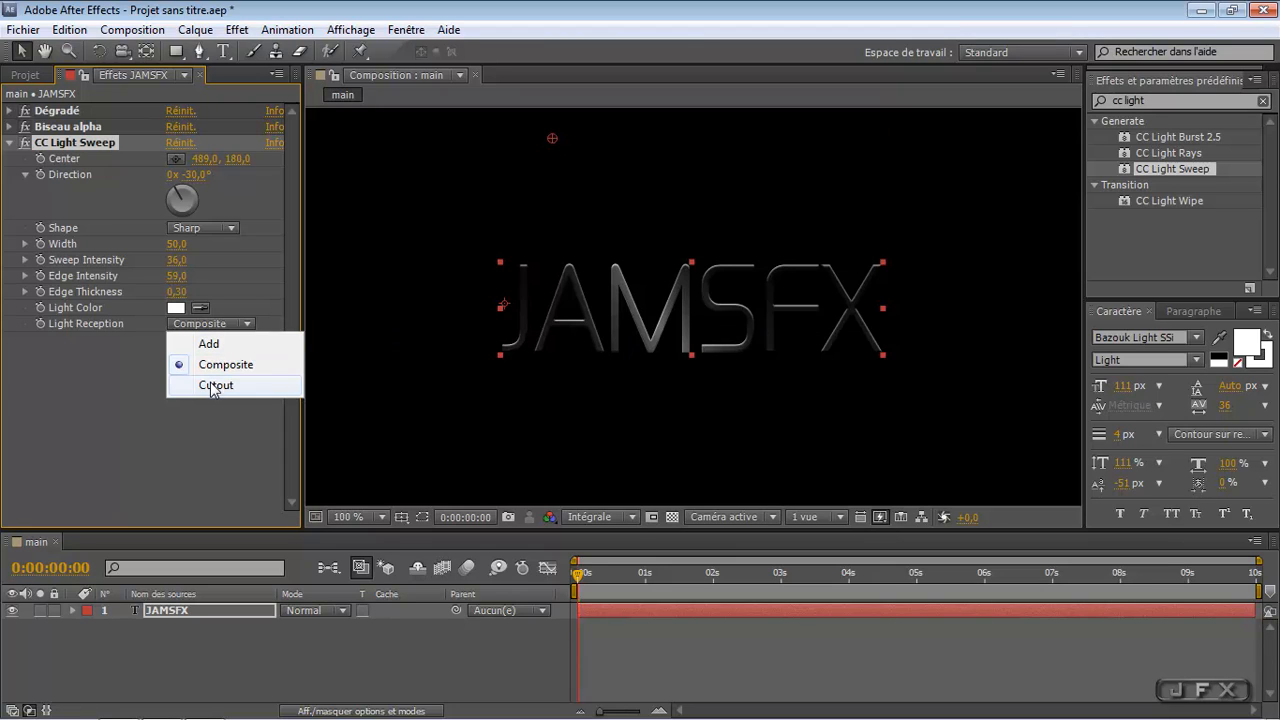
{"action": "left_click", "coordinate": [205, 381]}
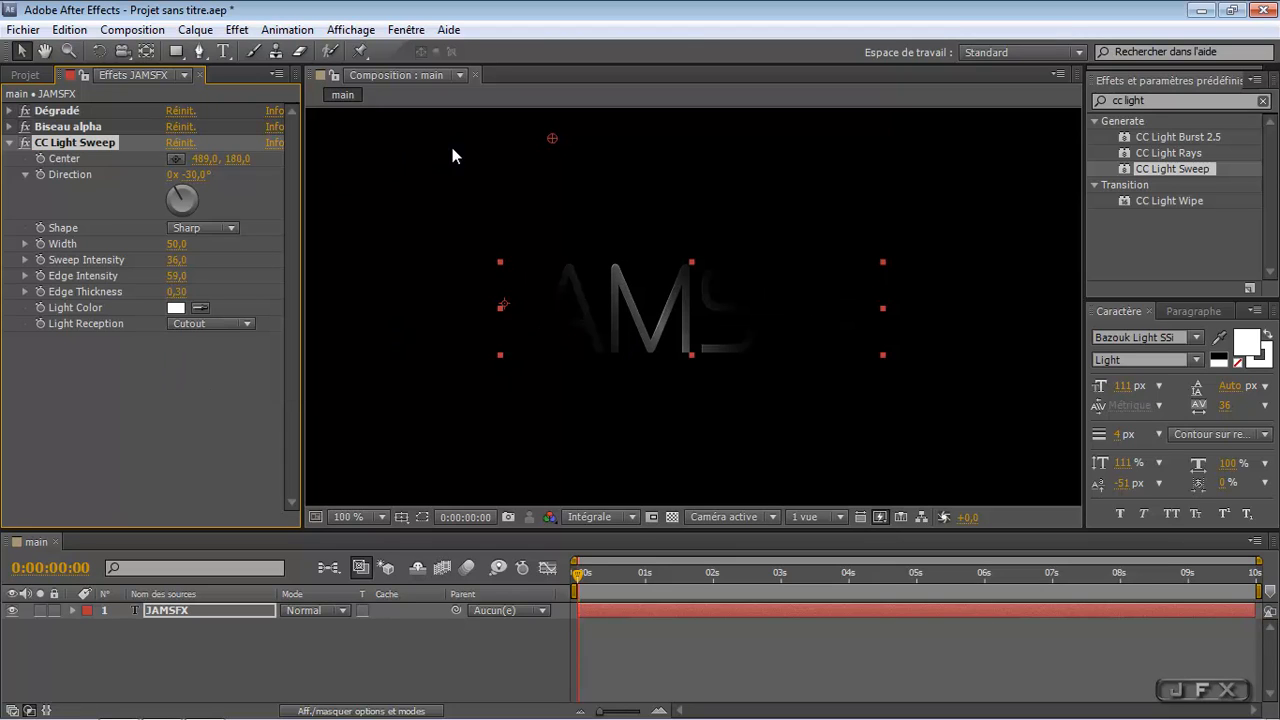
- Set the light sweep's edge thickness to 0,70 and centre to 492,0, 180,0, and return its light reception to Add
{"action": "left_click_drag", "start_coordinate": [175, 292], "coordinate": [184, 292]}
{"action": "left_click_drag", "start_coordinate": [192, 158], "coordinate": [235, 181]}
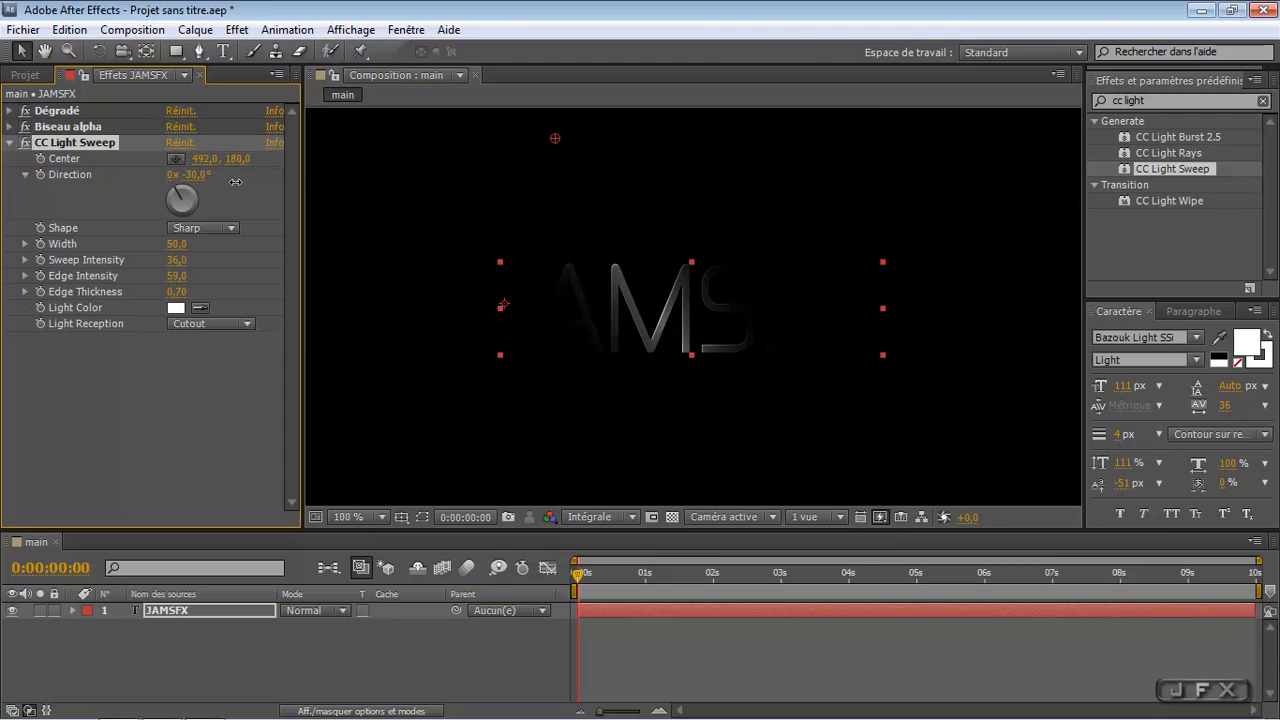
{"action": "left_click", "coordinate": [227, 325]}
{"action": "left_click", "coordinate": [224, 346]}
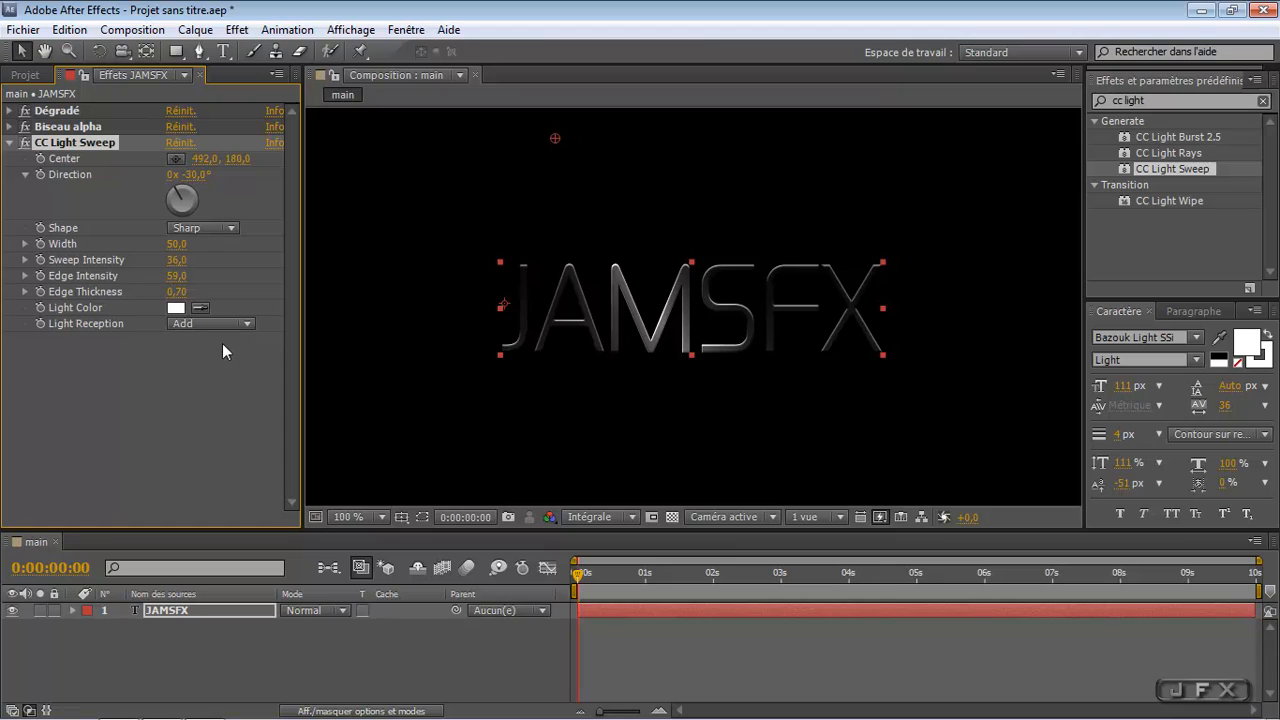
- Move the CC Light Sweep centre to 234,0, 180,0 and start keyframing it at 0:00:00:00
{"action": "key", "text": "comma"}
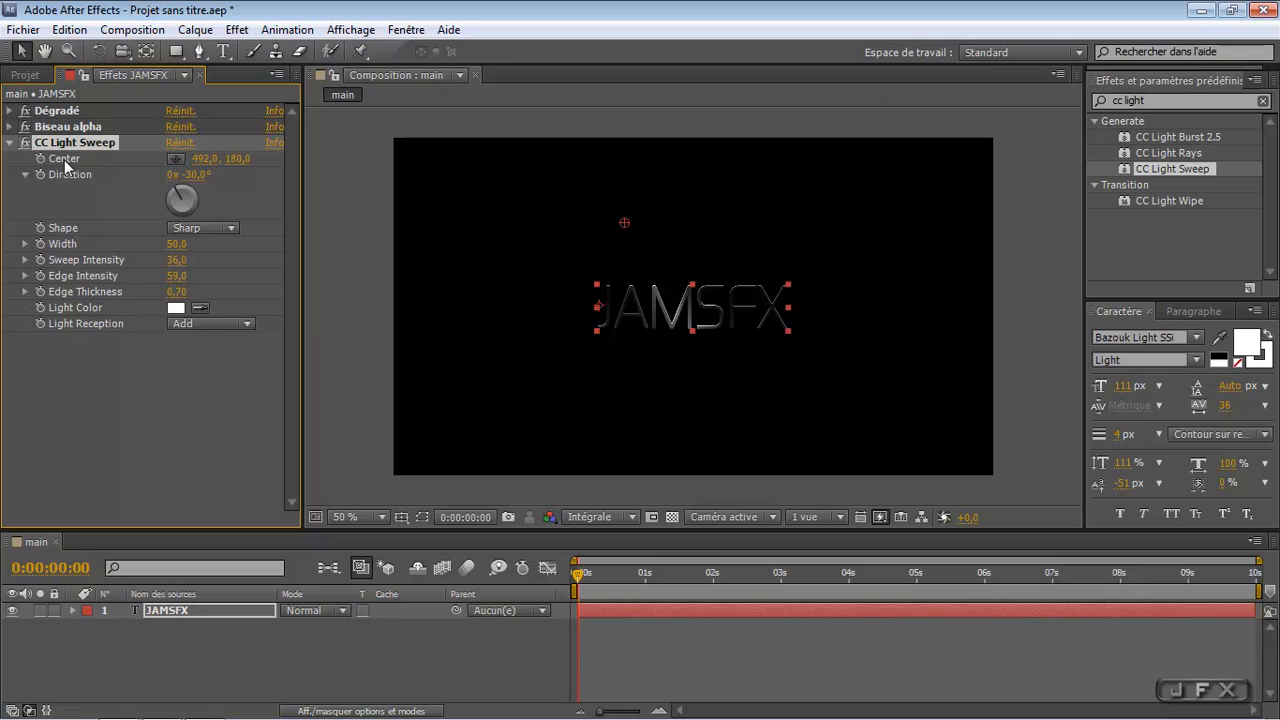
{"action": "left_click_drag", "start_coordinate": [210, 160], "coordinate": [4, 176]}
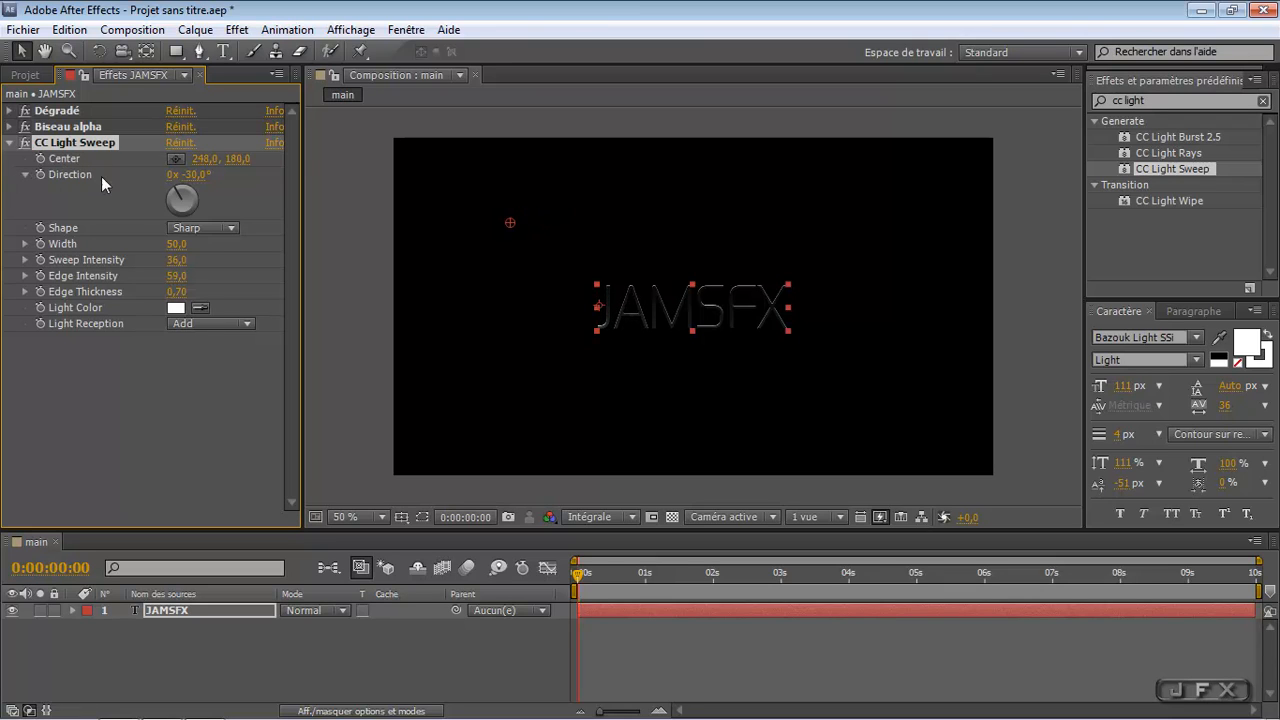
{"action": "left_click_drag", "start_coordinate": [201, 170], "coordinate": [187, 170]}
{"action": "left_click", "coordinate": [40, 159]}
- Add a second light sweep centre keyframe at 0:00:02:09 with the value 793,0, 180,0
{"action": "left_click_drag", "start_coordinate": [578, 574], "coordinate": [743, 581]}
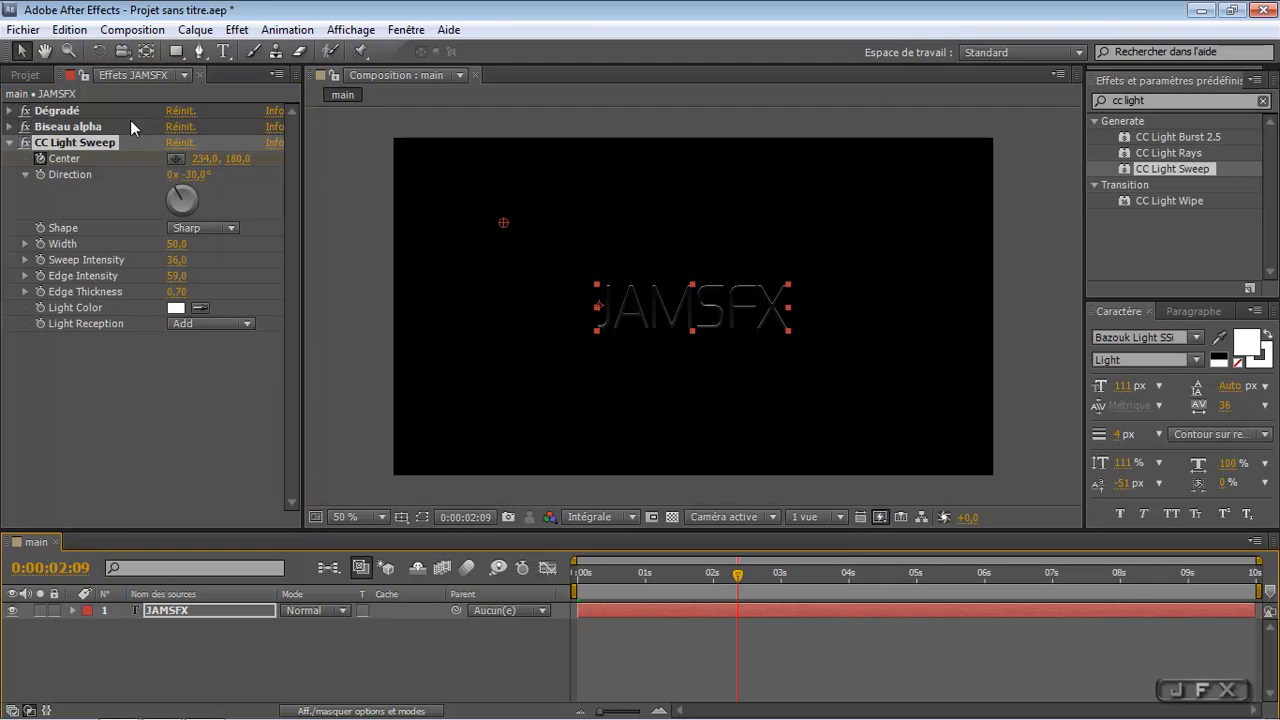
{"action": "left_click_drag", "start_coordinate": [206, 163], "coordinate": [761, 195]}
{"action": "key", "text": "period"}
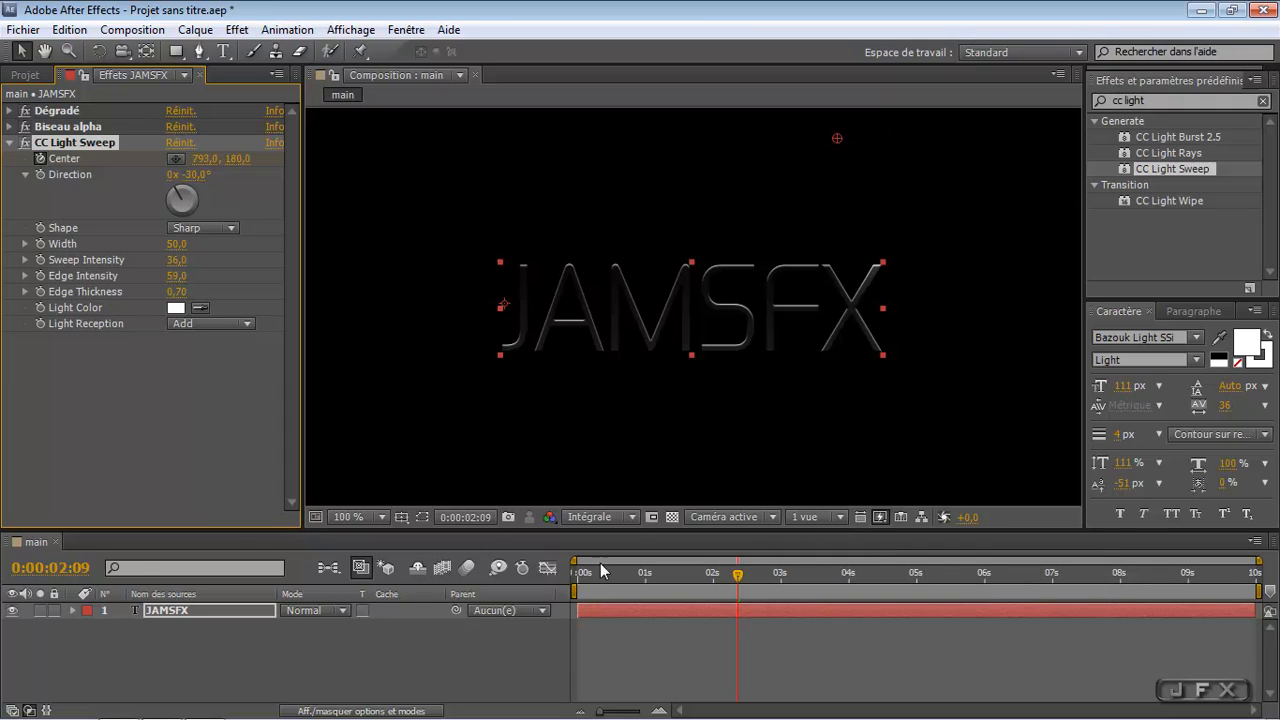
- Reveal the JAMSFX layer's CC Light Sweep properties in the timeline and preview the sweep up to 0:00:01:06
{"action": "left_click", "coordinate": [190, 611]}
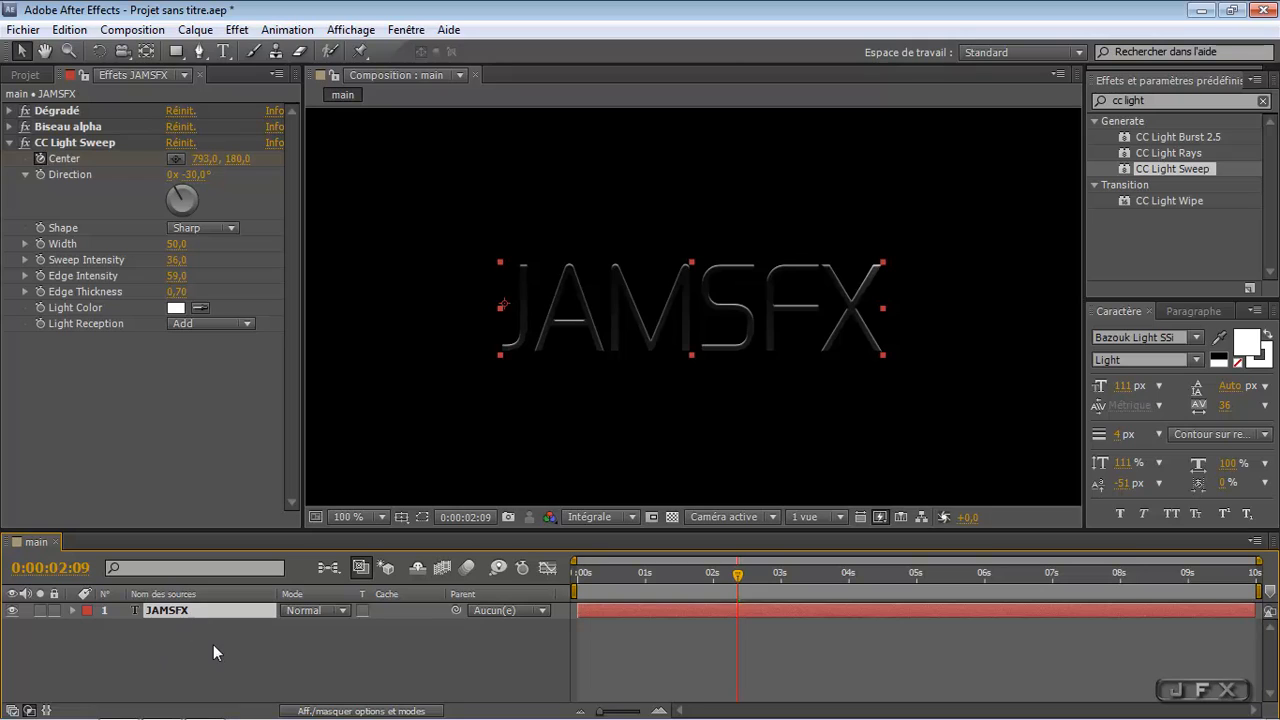
{"action": "key", "text": "e"}
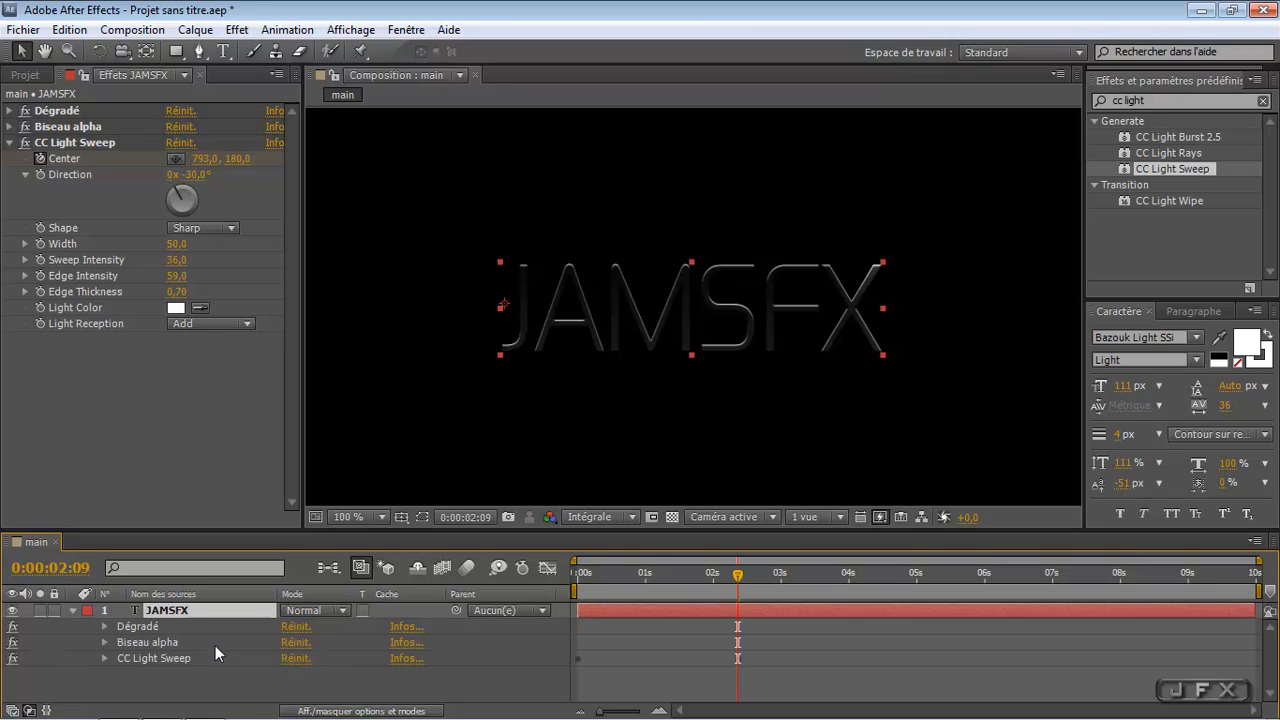
{"action": "left_click", "coordinate": [104, 658]}
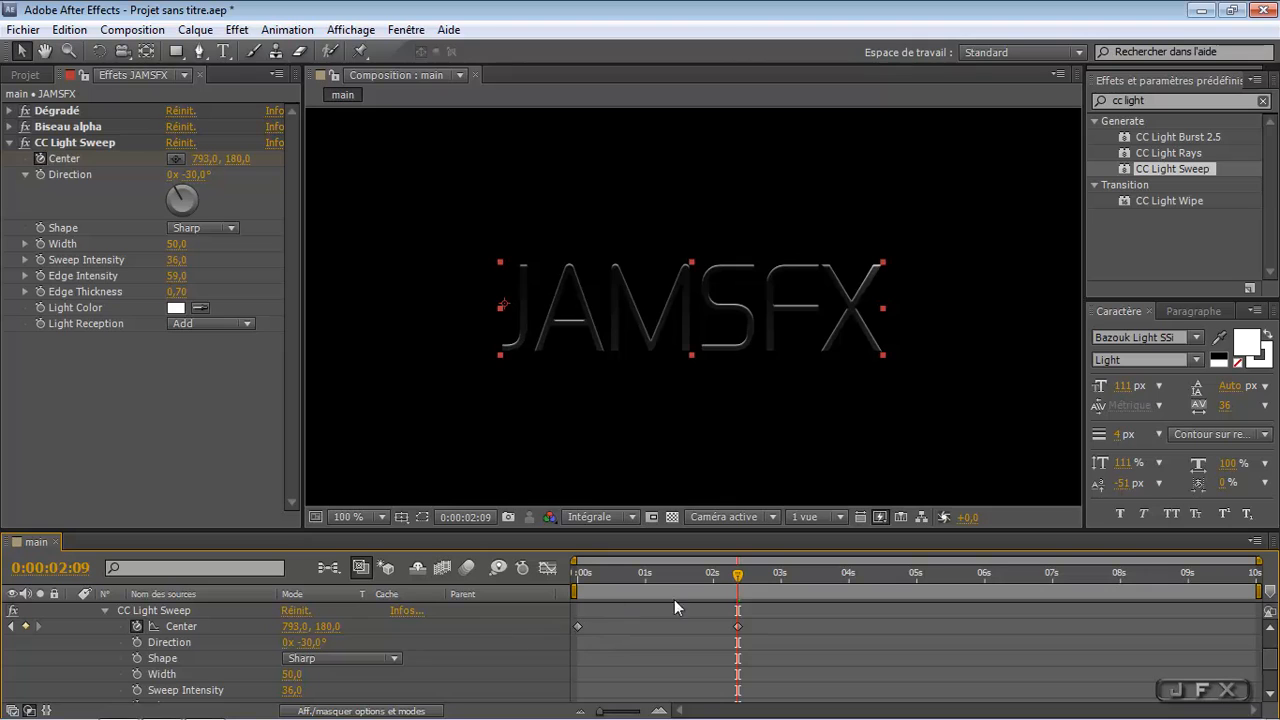
{"action": "left_click_drag", "start_coordinate": [737, 576], "coordinate": [666, 588]}
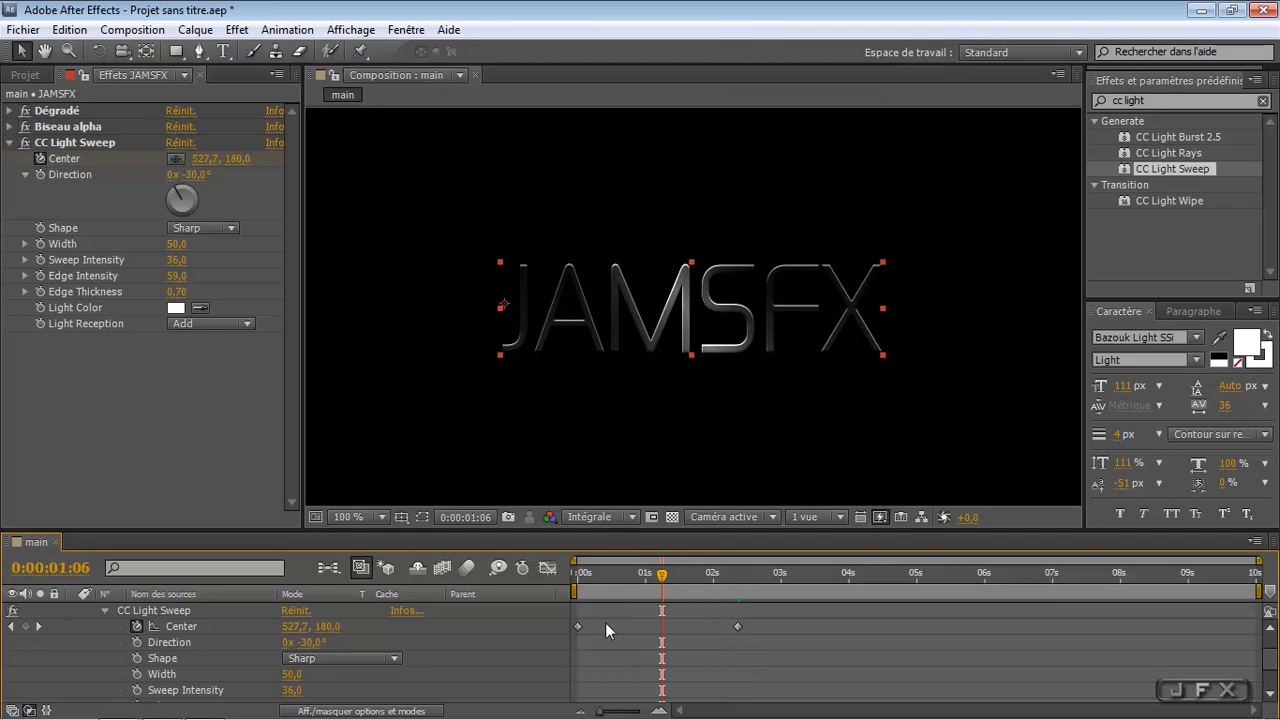
- Apply Lissage de vitesse easing to both Center keyframes of the light sweep
{"action": "left_click_drag", "start_coordinate": [774, 620], "coordinate": [572, 639]}
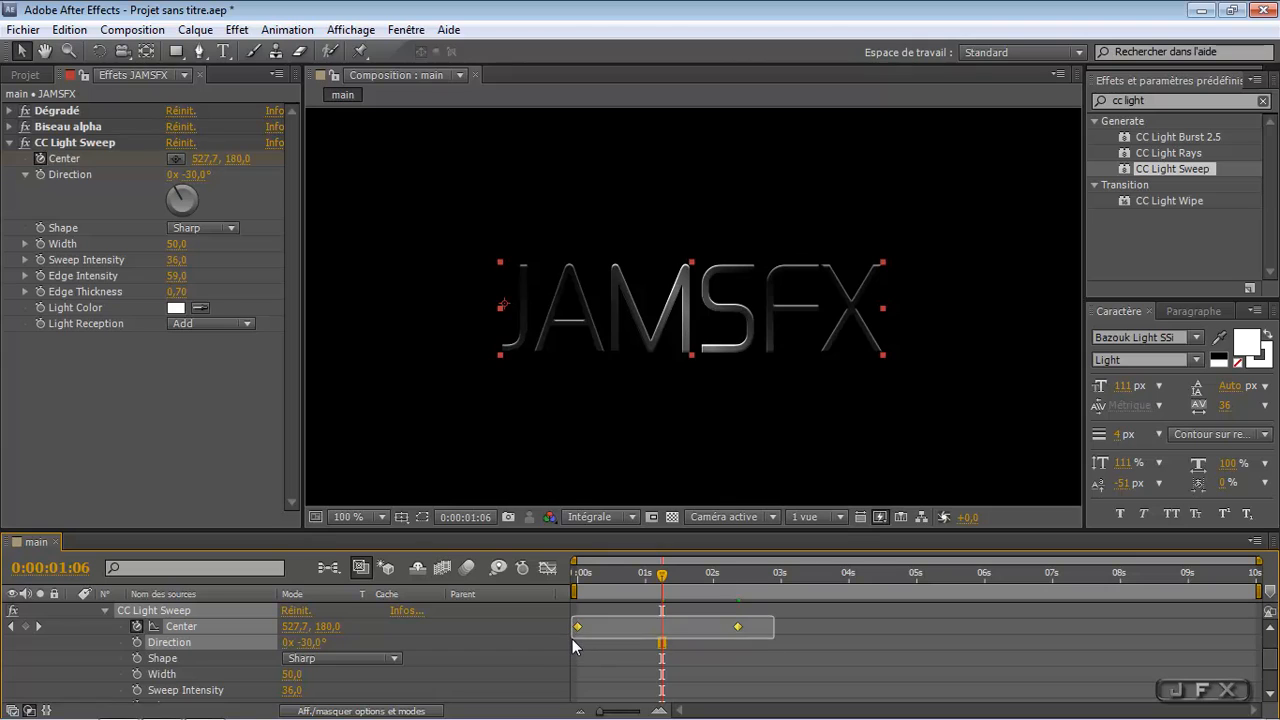
{"action": "right_click", "coordinate": [578, 626]}
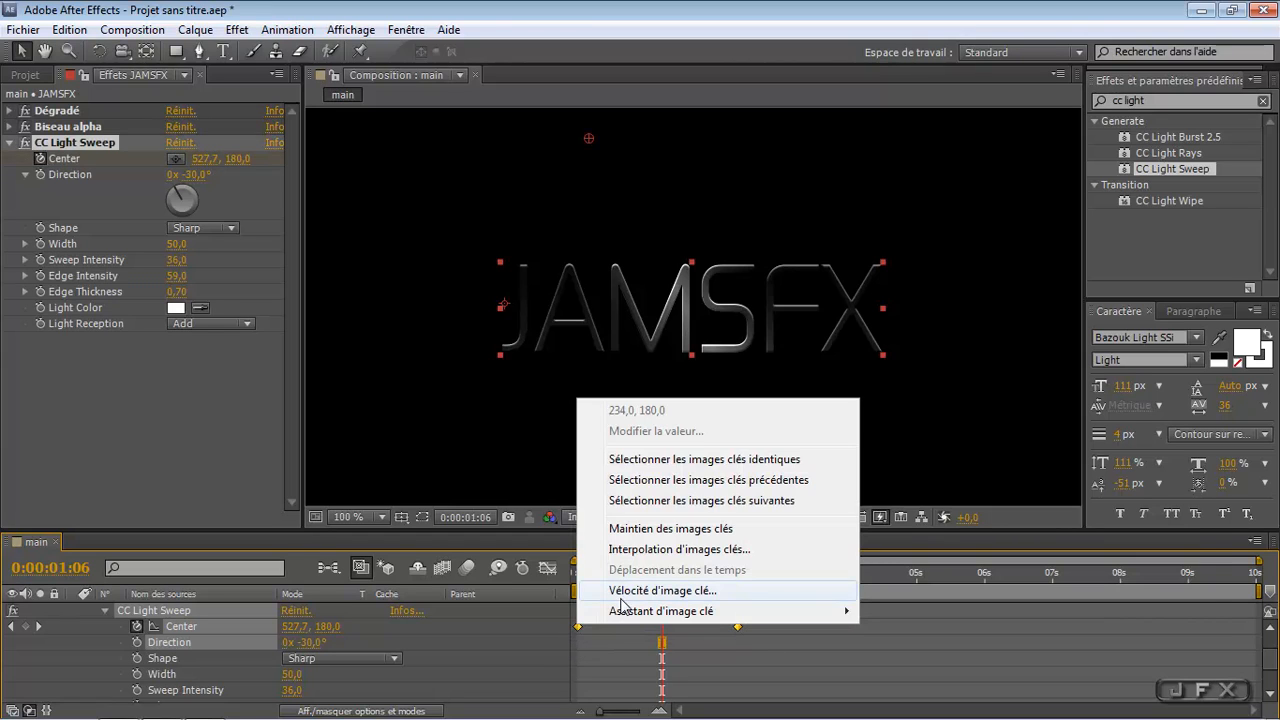
{"action": "mouse_move", "coordinate": [626, 612]}
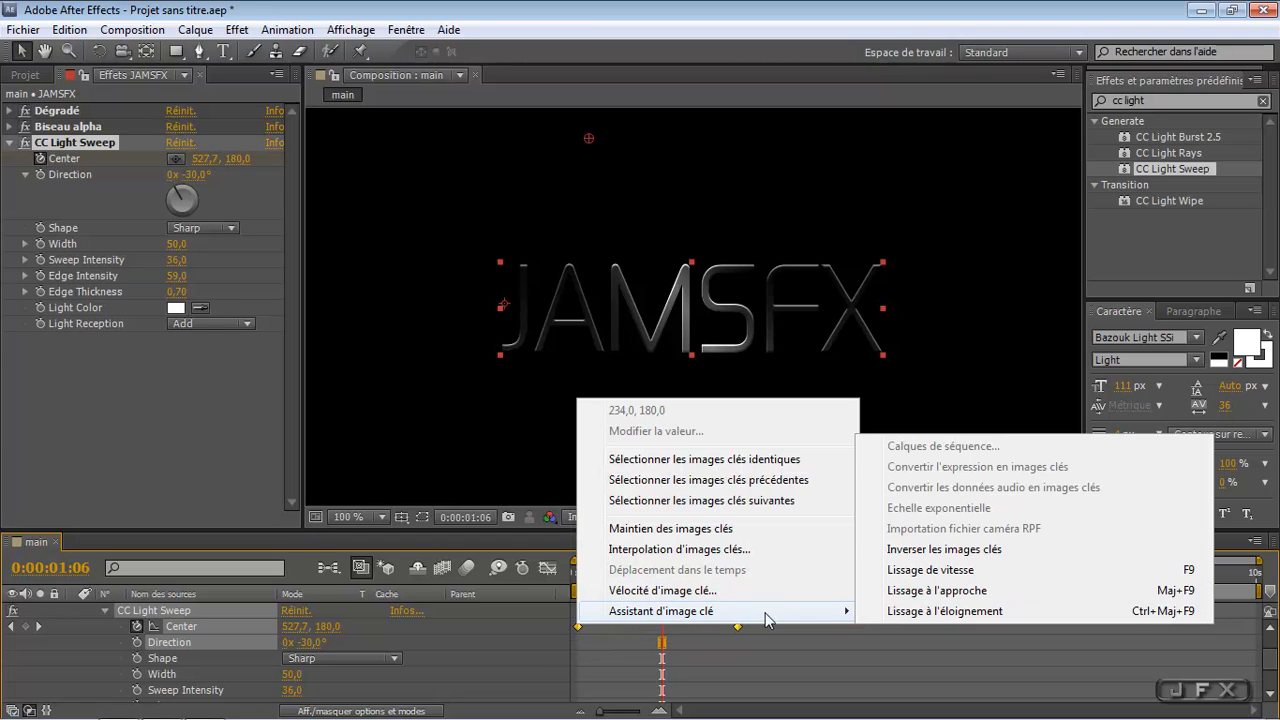
{"action": "left_click", "coordinate": [961, 576]}
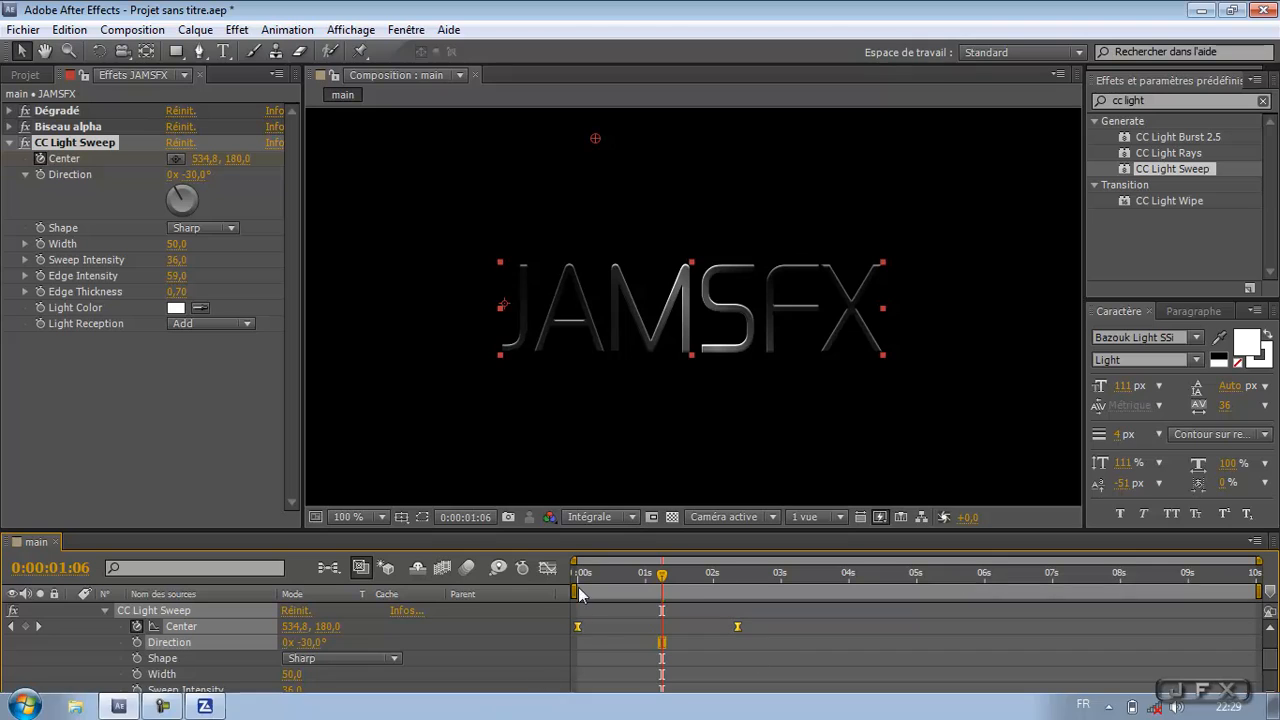
- Collapse the CC Light Sweep and JAMSFX layer properties in the timeline and select the JAMSFX layer
{"action": "left_click", "coordinate": [108, 610]}
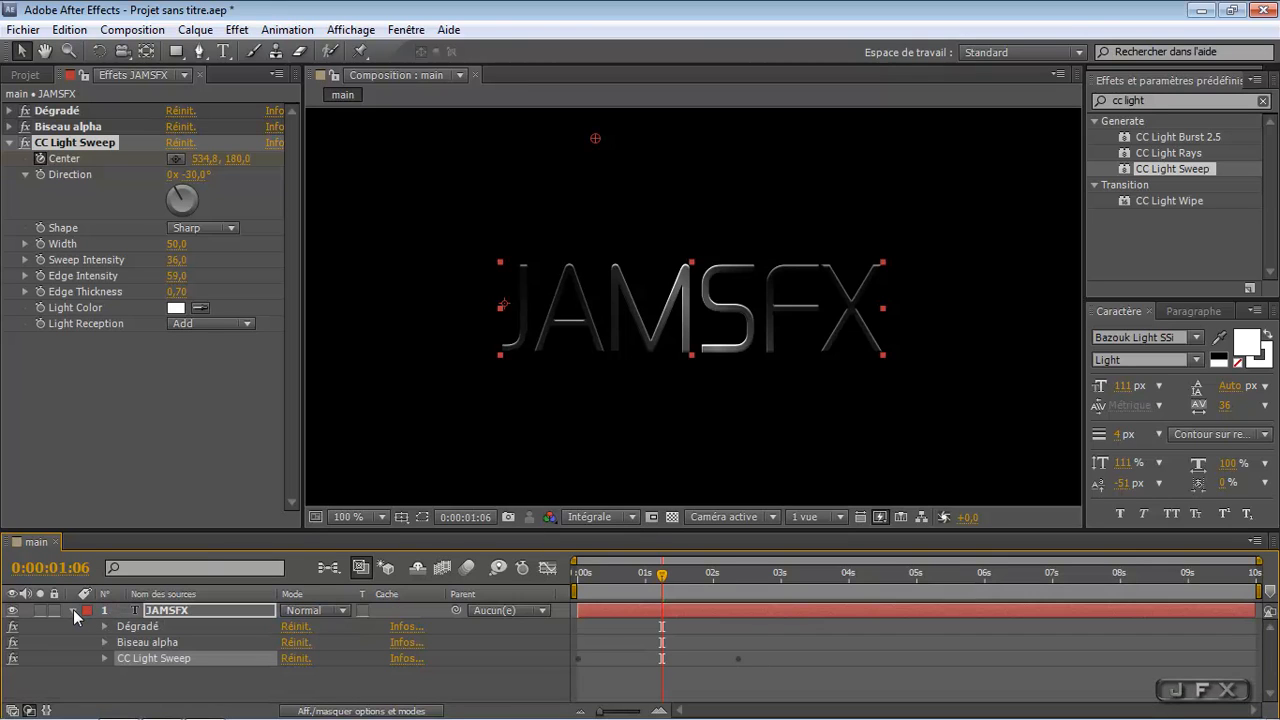
{"action": "left_click", "coordinate": [73, 610]}
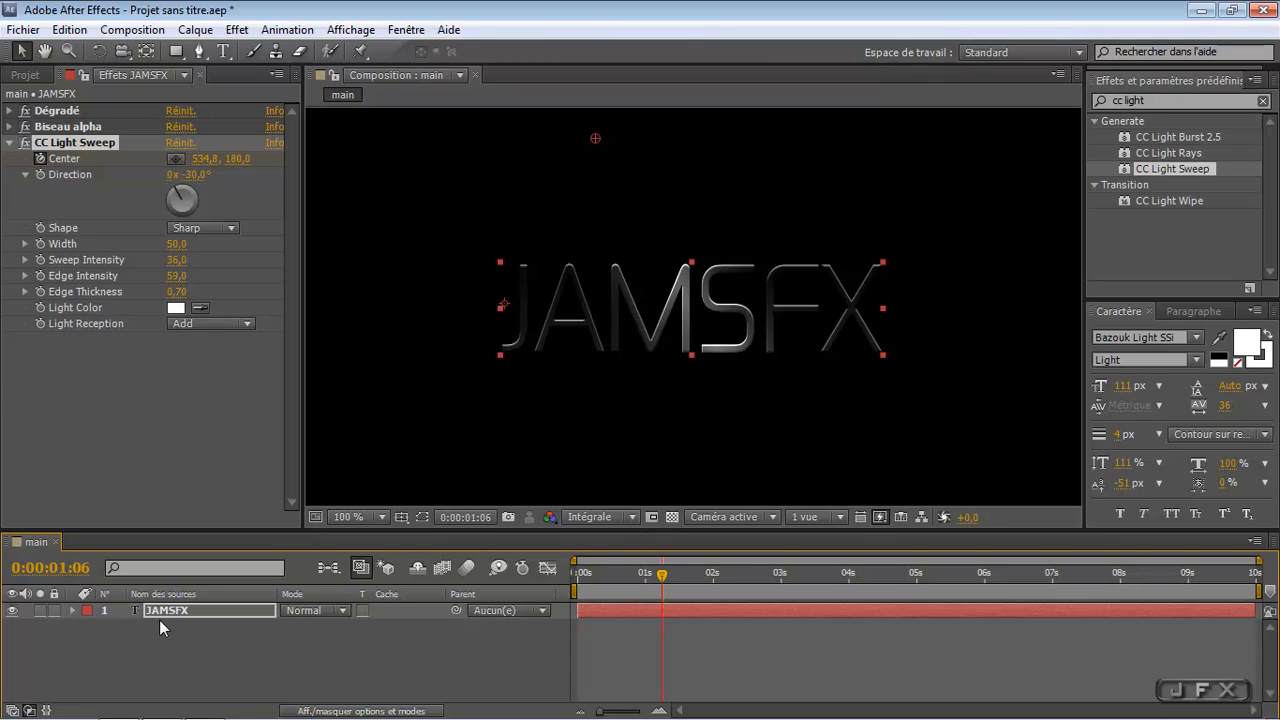
{"action": "left_click", "coordinate": [228, 628]}
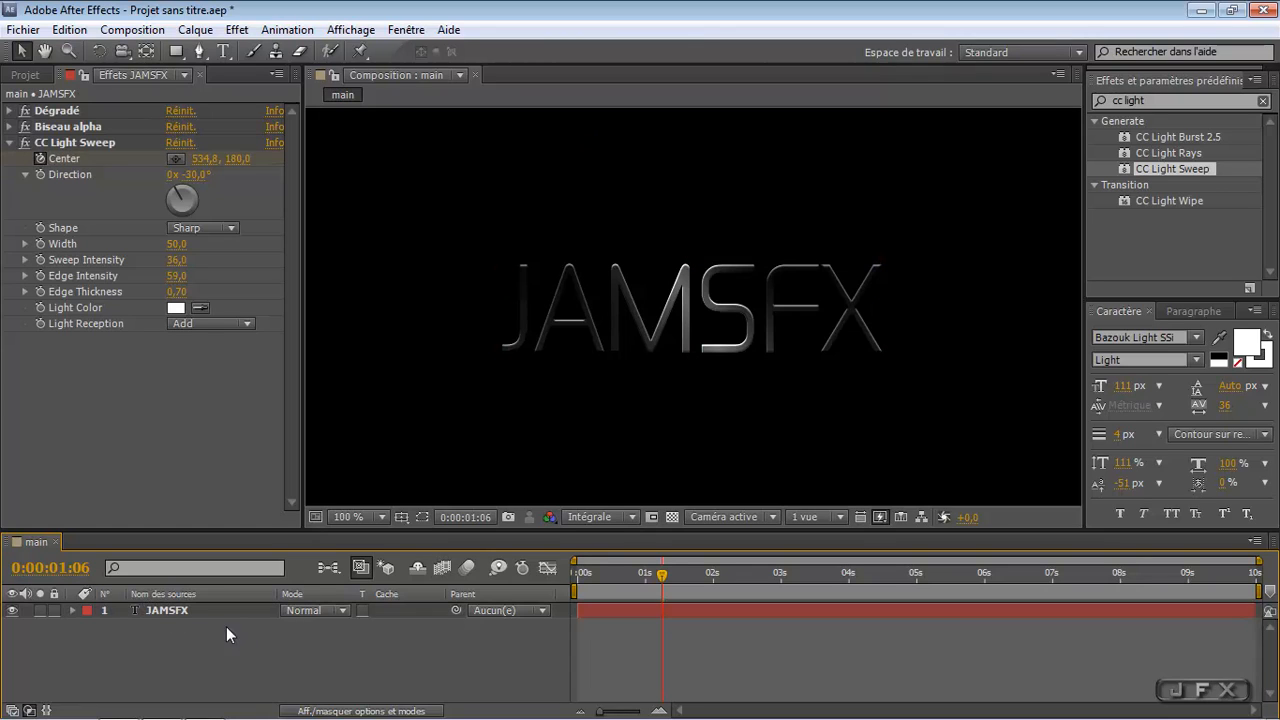
{"action": "left_click", "coordinate": [193, 611]}
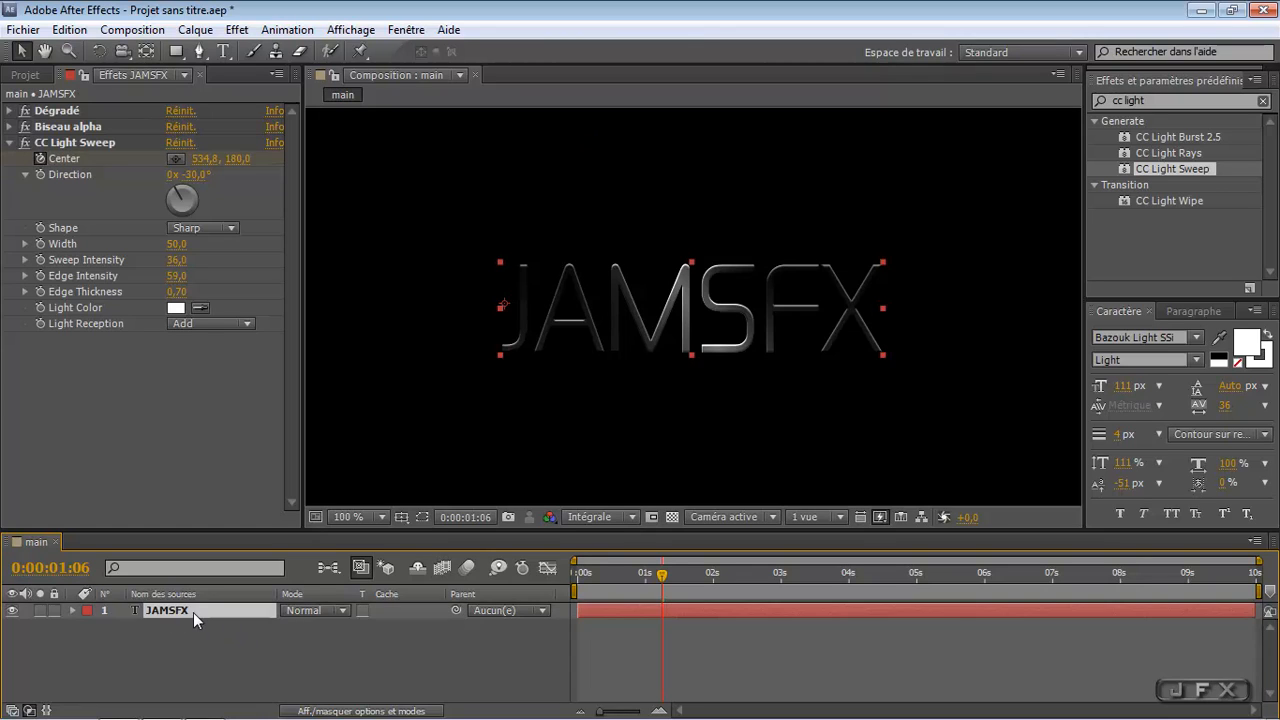
- Add an Approche text animator to the JAMSFX layer and enlarge the timeline area to show its properties
{"action": "left_click", "coordinate": [72, 610]}
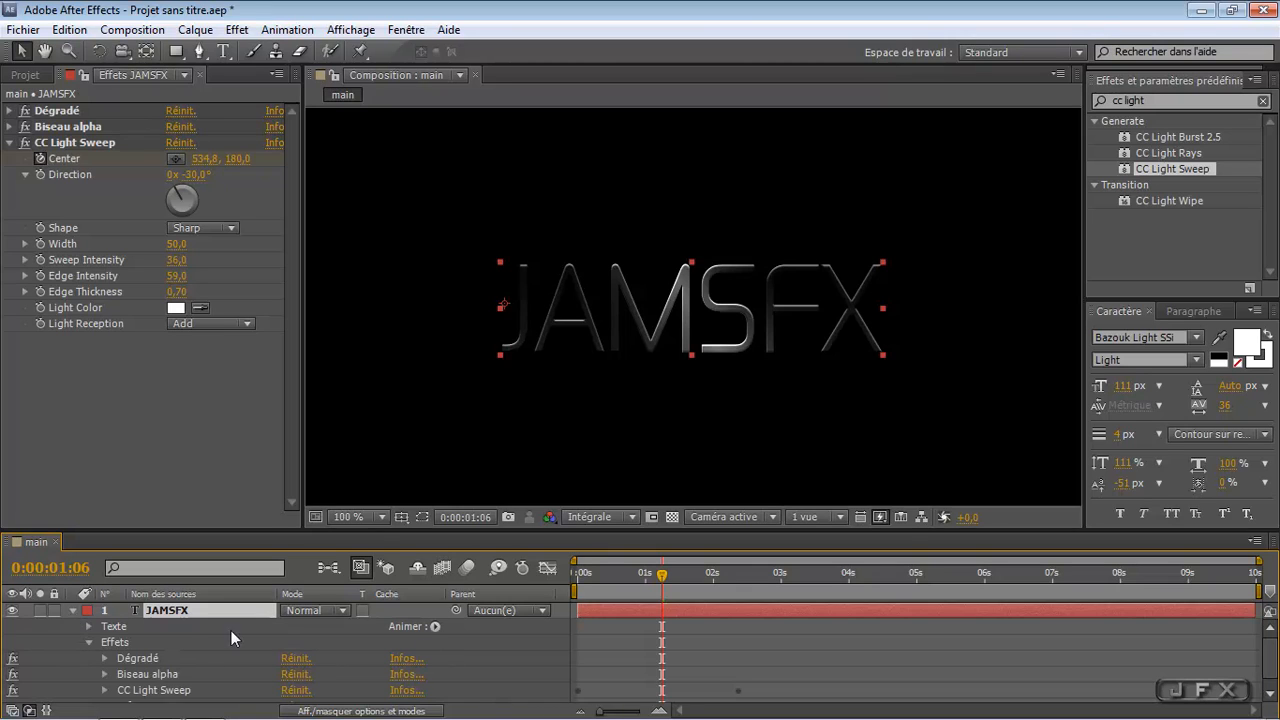
{"action": "left_click", "coordinate": [435, 627]}
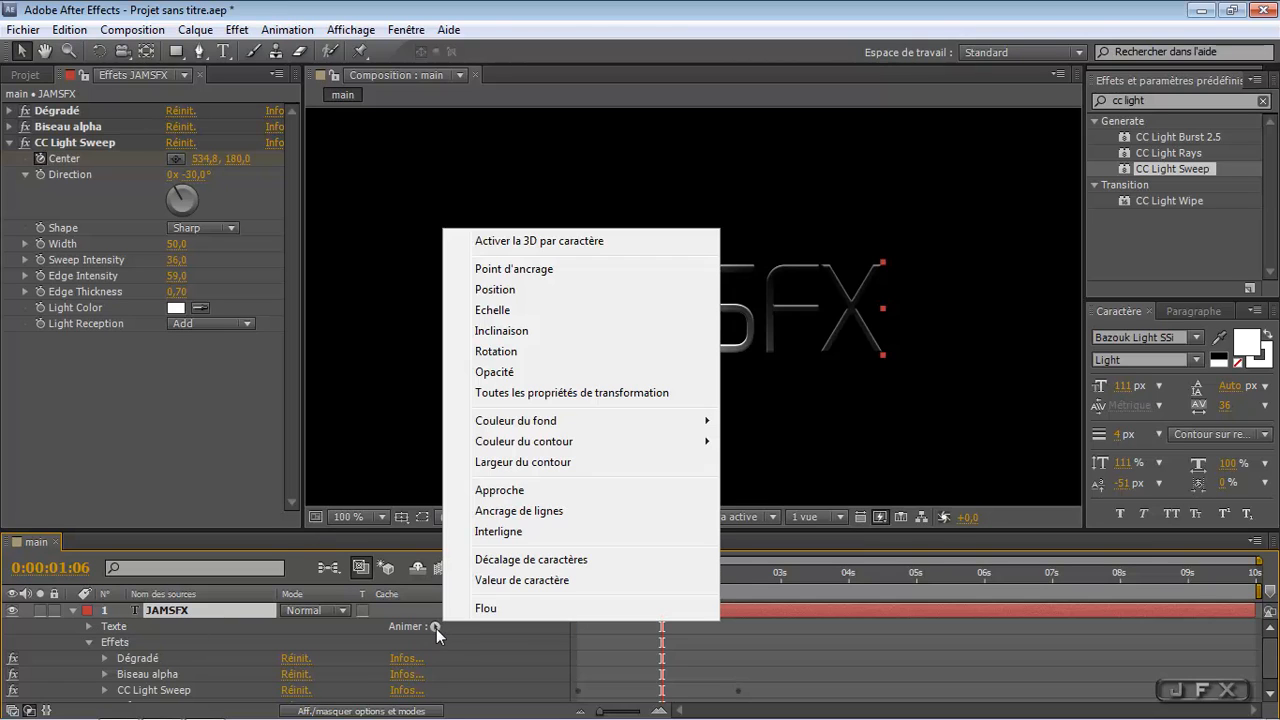
{"action": "left_click", "coordinate": [500, 491]}
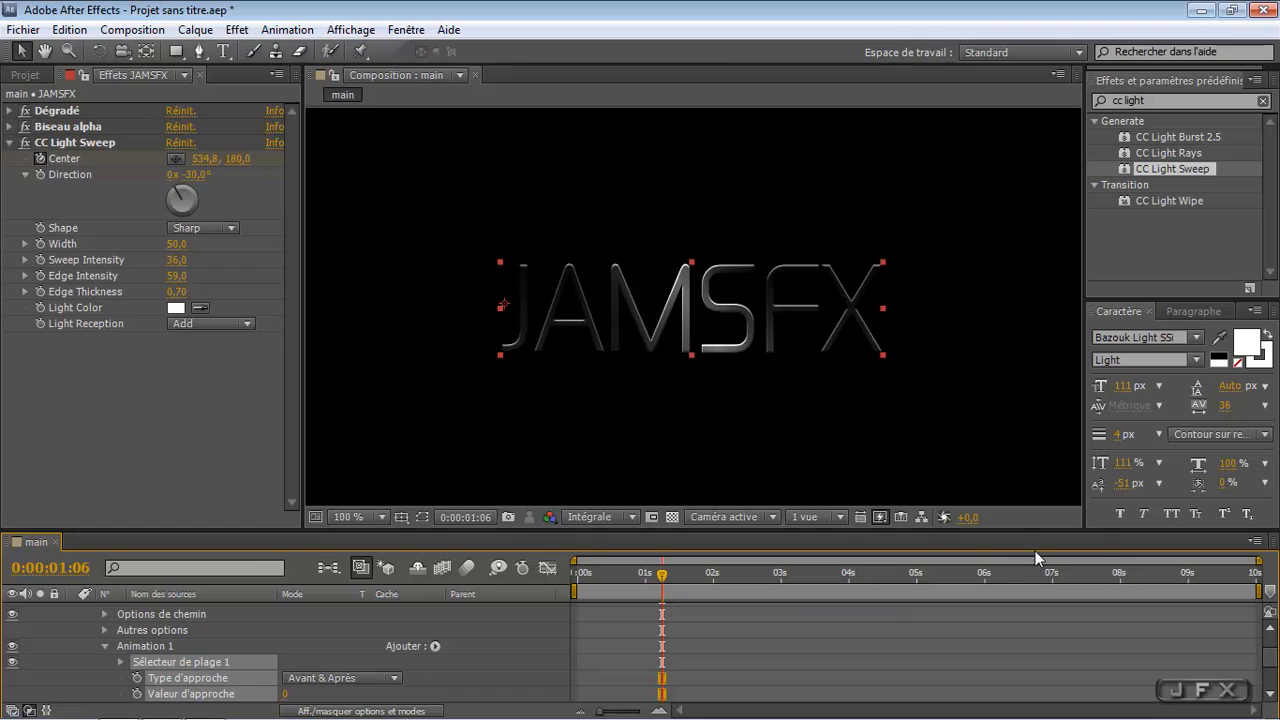
{"action": "left_click_drag", "start_coordinate": [994, 530], "coordinate": [994, 443]}
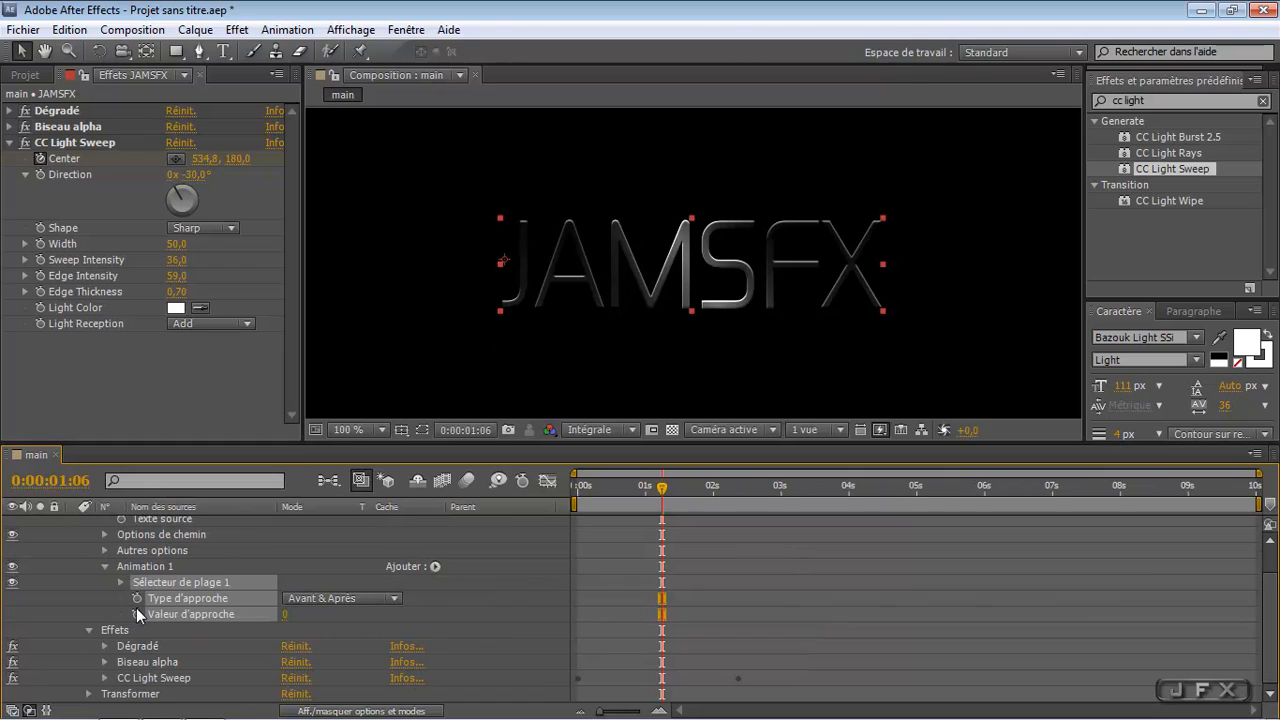
- Keyframe the Approche animator at 0:00:00:00 with Valeur d'approche 0, and set Valeur d'approche to 10 at 0:00:02:00
{"action": "left_click_drag", "start_coordinate": [662, 487], "coordinate": [578, 490]}
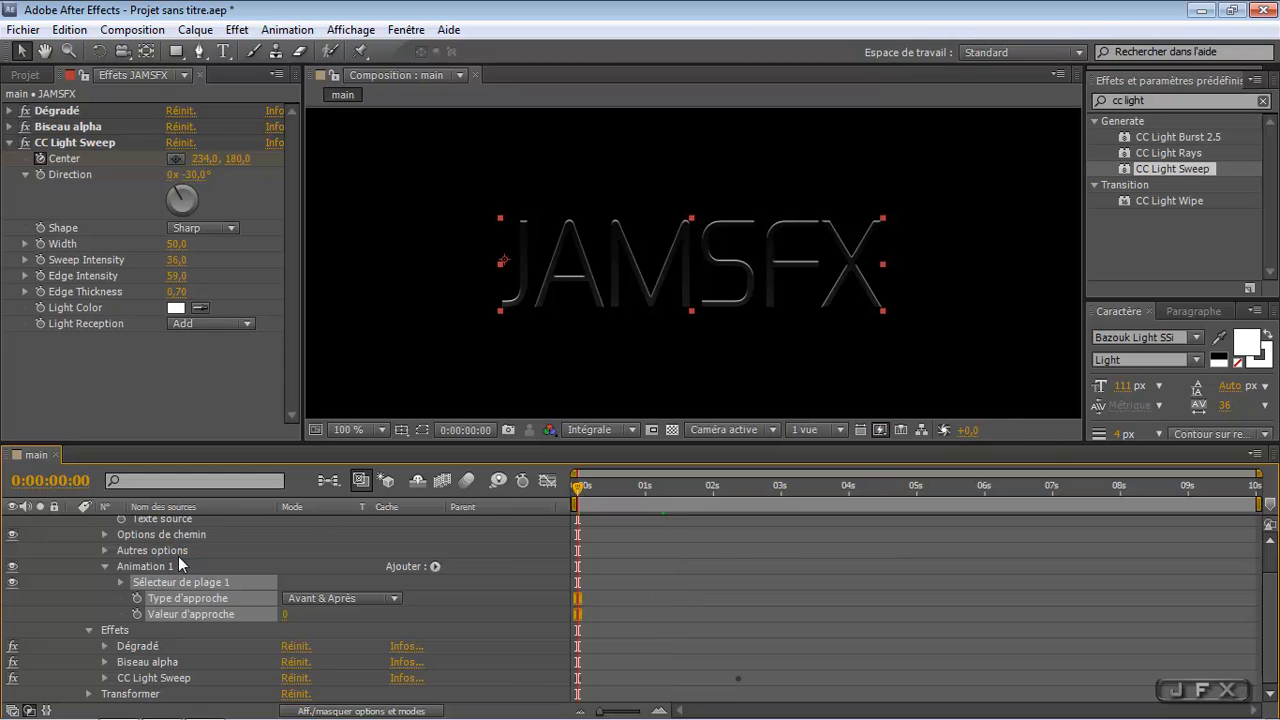
{"action": "left_click", "coordinate": [138, 615]}
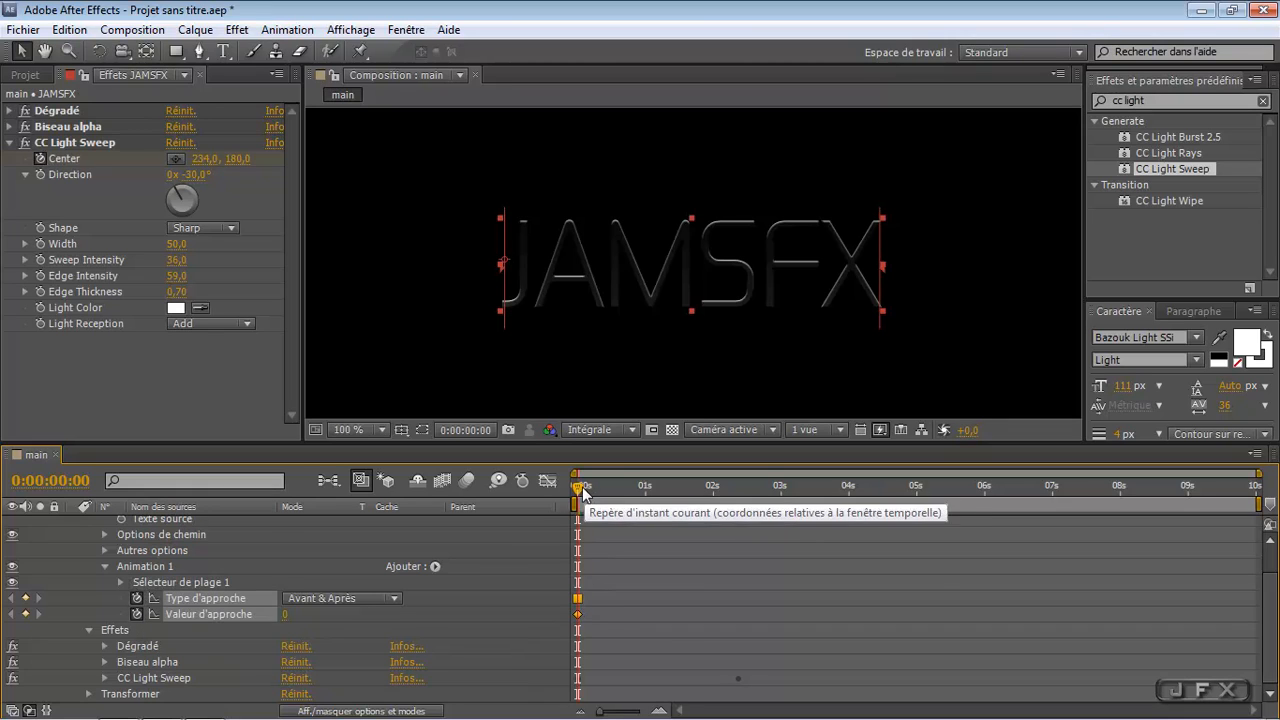
{"action": "left_click_drag", "start_coordinate": [578, 487], "coordinate": [712, 514]}
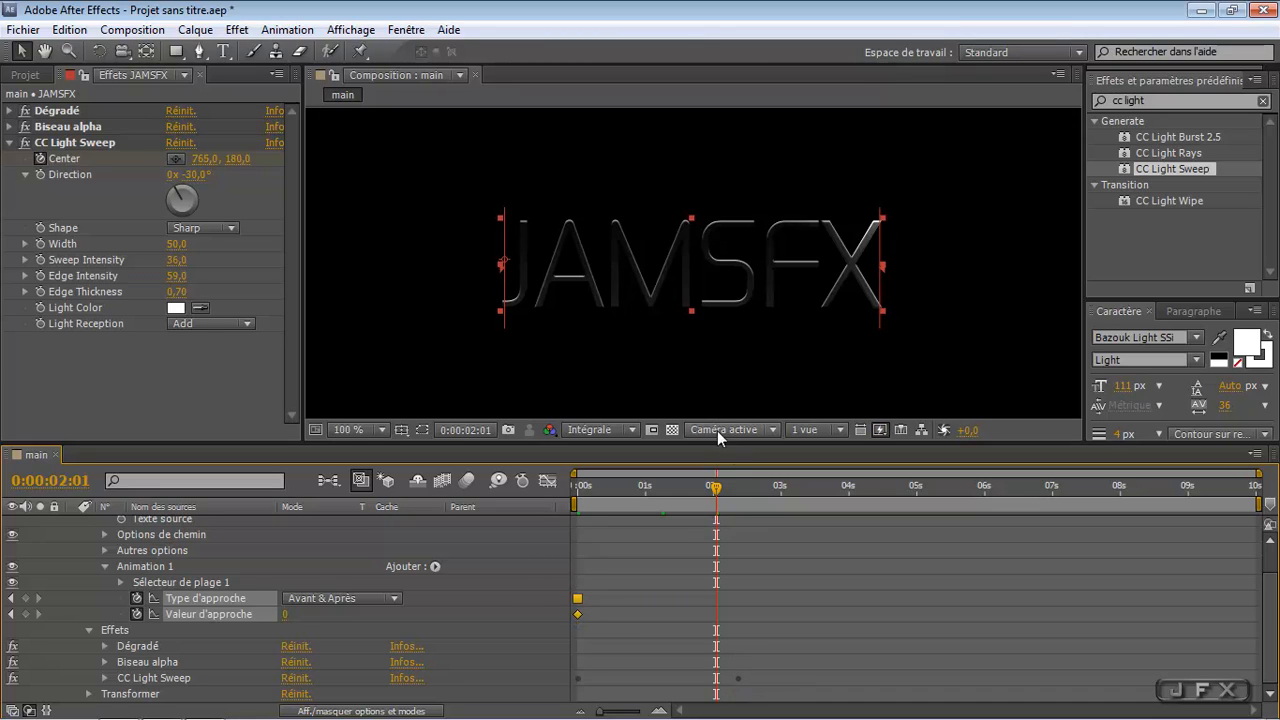
{"action": "left_click", "coordinate": [714, 488]}
{"action": "left_click", "coordinate": [287, 614]}
{"action": "type", "text": "10"}
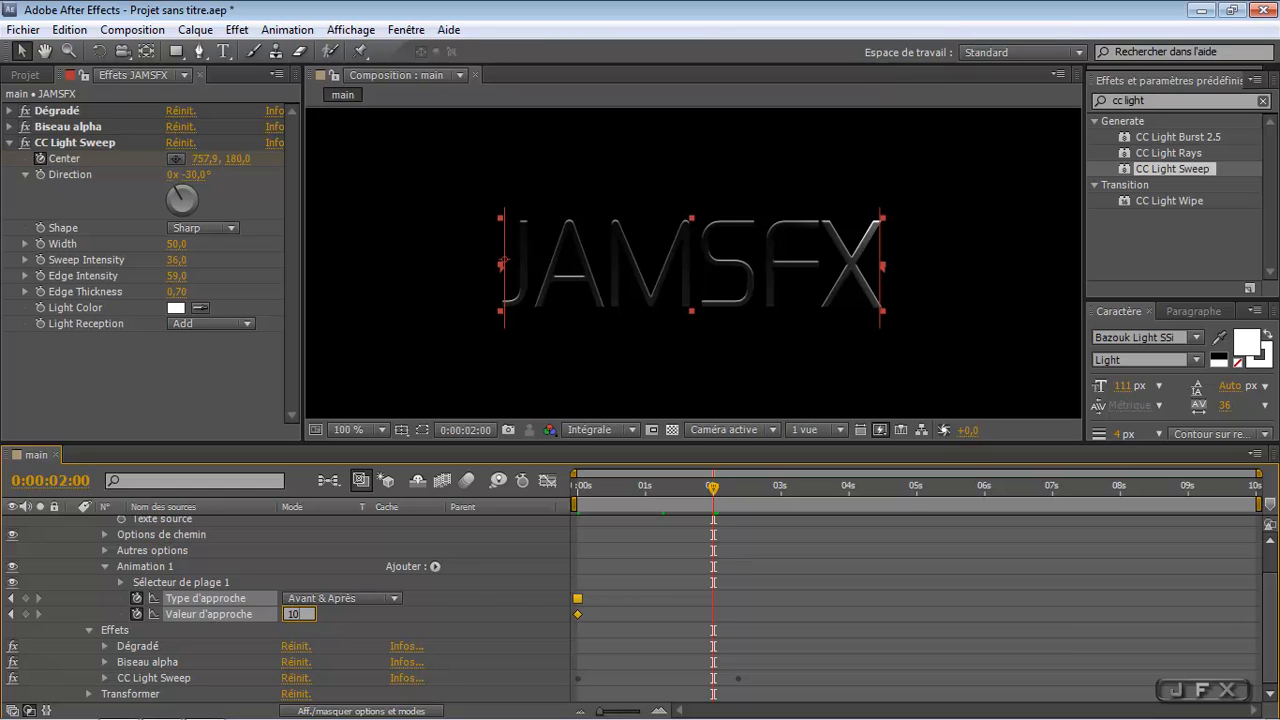
{"action": "key", "text": "Return"}
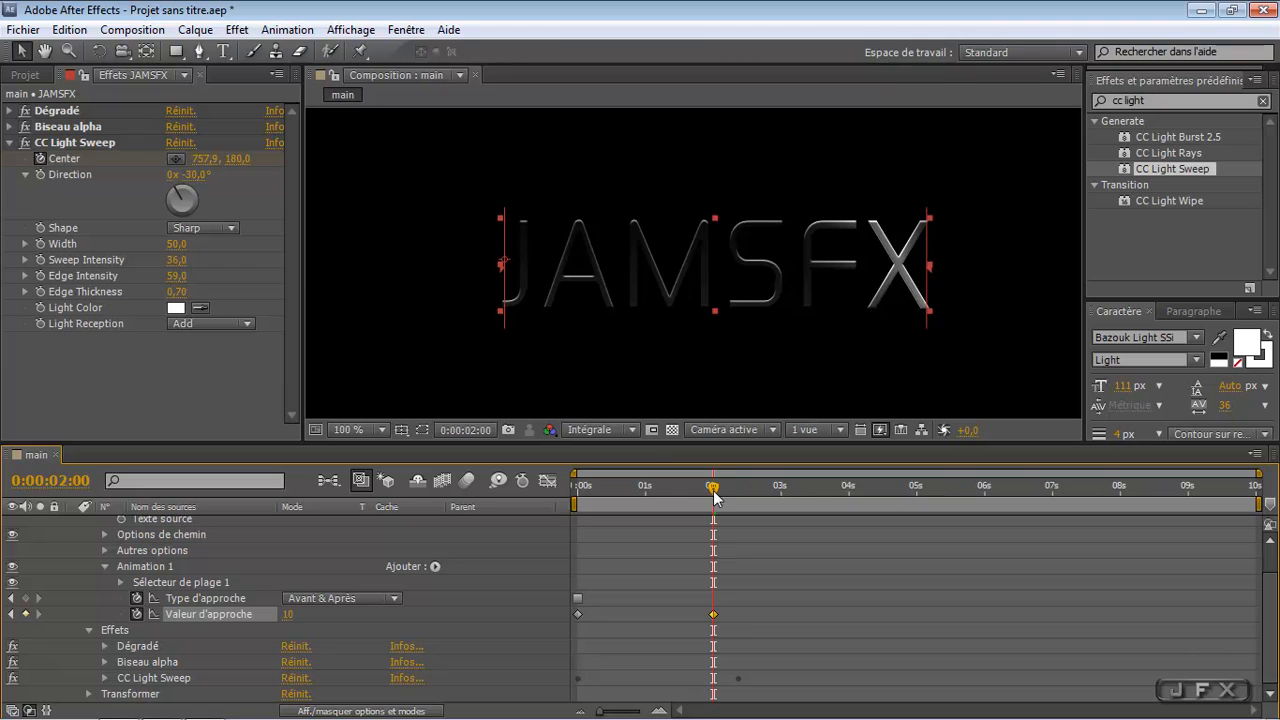
- Scrub back to 0:00:00:12 to check the letter spacing animation and collapse the JAMSFX layer's properties
{"action": "left_click_drag", "start_coordinate": [712, 487], "coordinate": [611, 510]}
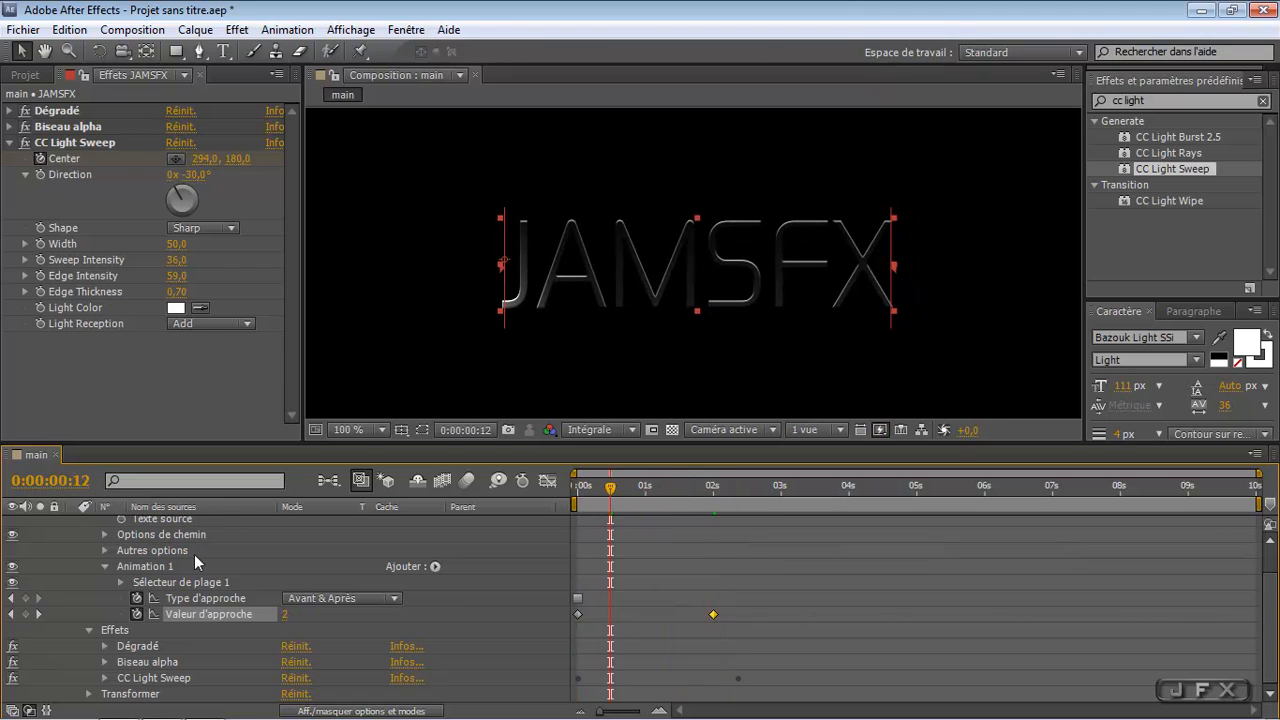
{"action": "scroll", "coordinate": [1176, 579], "scroll_direction": "up", "scroll_amount": 2}
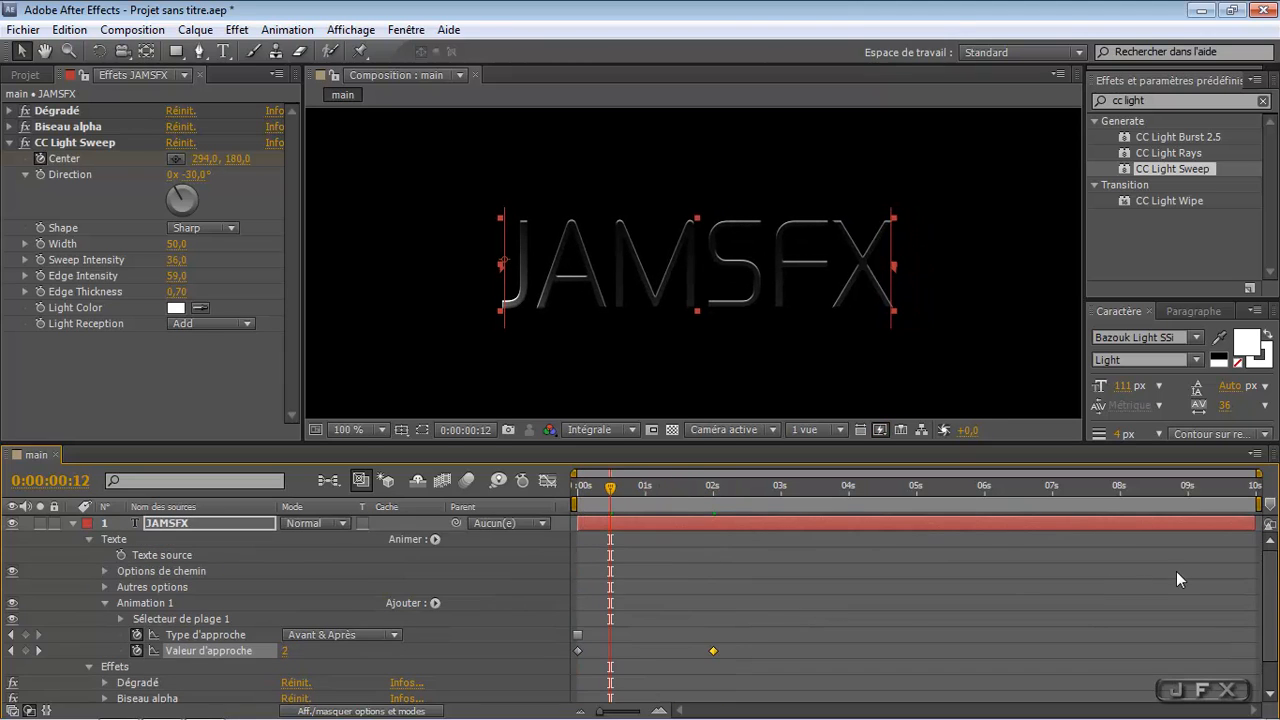
{"action": "left_click", "coordinate": [70, 523]}
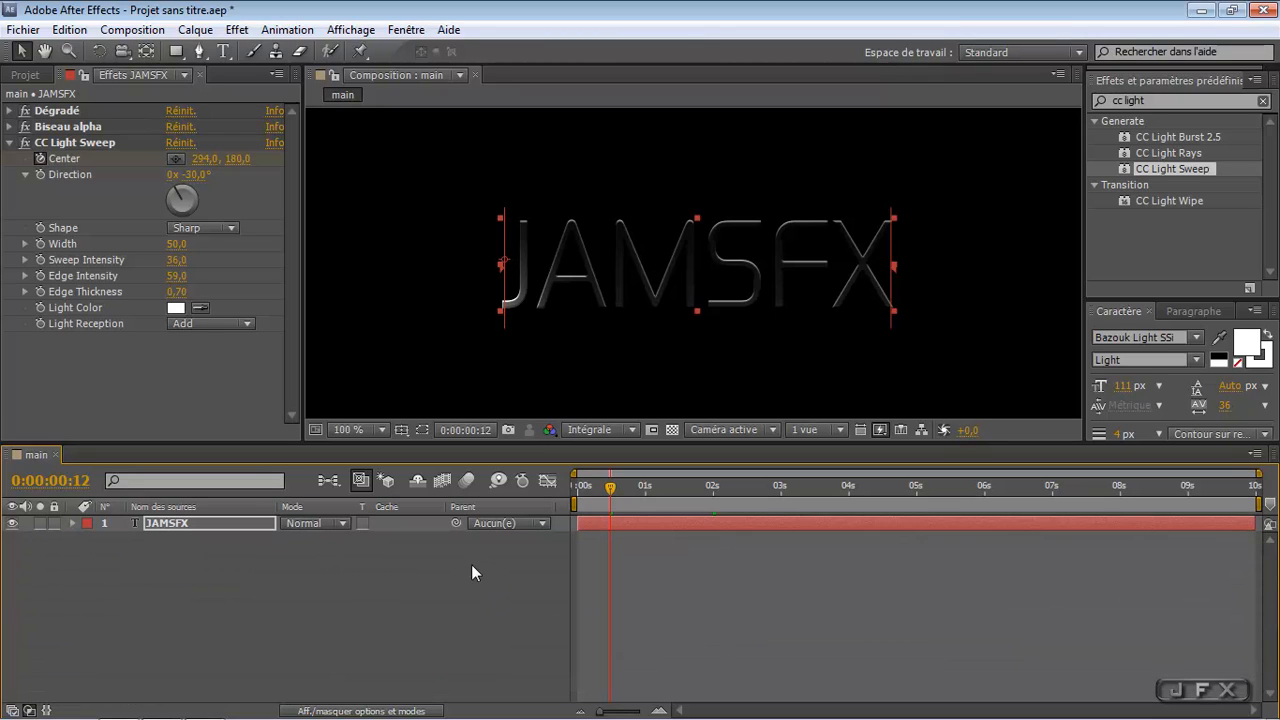
- Reveal the JAMSFX layer's Opacité property and keyframe it at 0% at 0:00:00:00
{"action": "left_click_drag", "start_coordinate": [610, 489], "coordinate": [576, 489]}
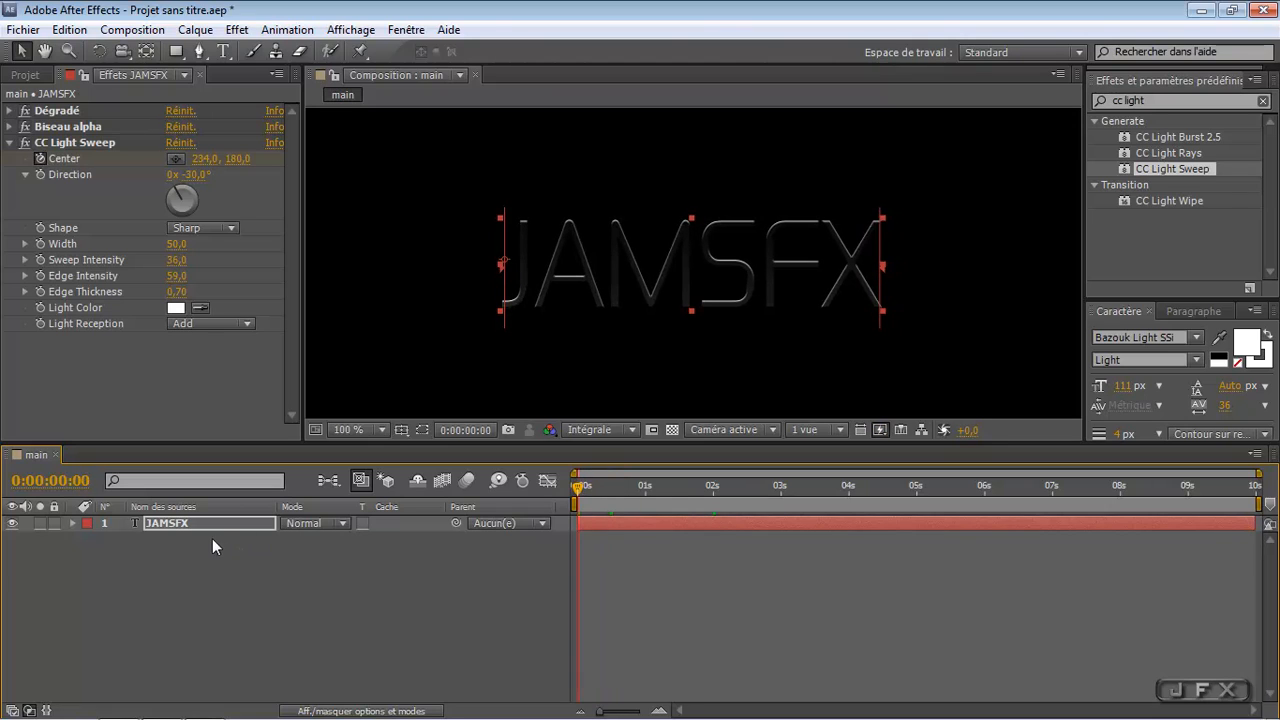
{"action": "left_click", "coordinate": [162, 522]}
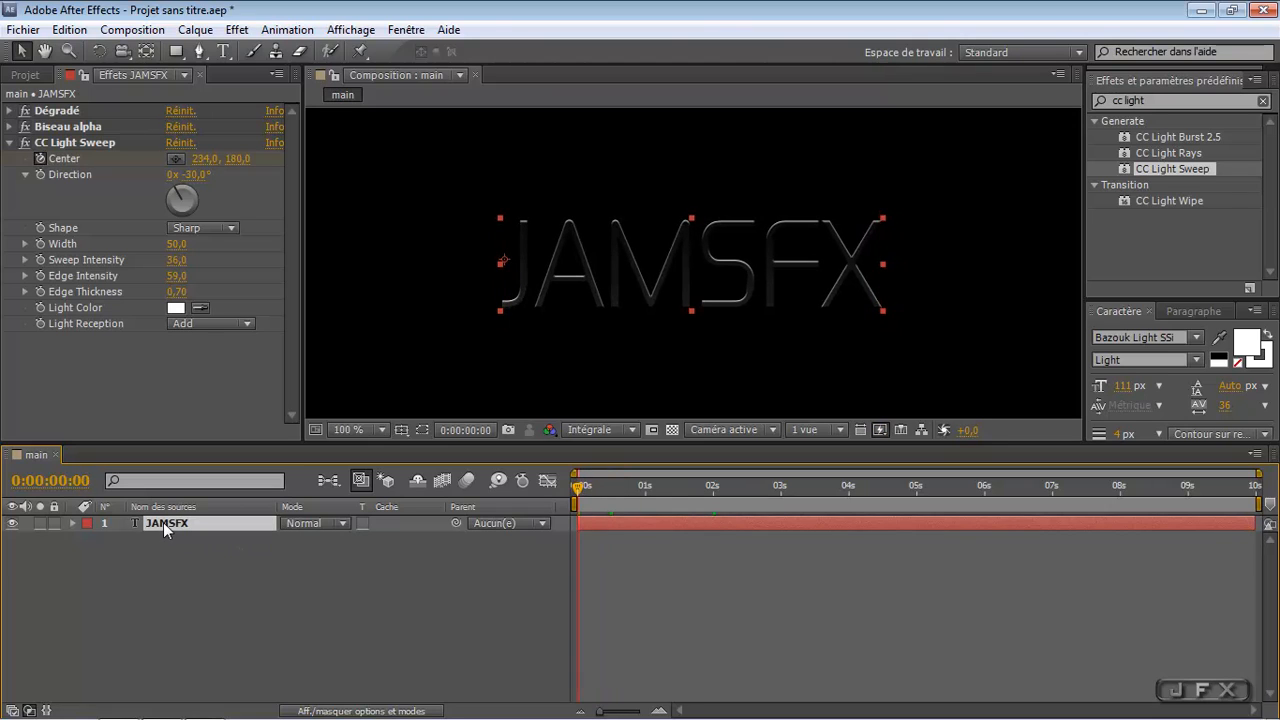
{"action": "key", "text": "t"}
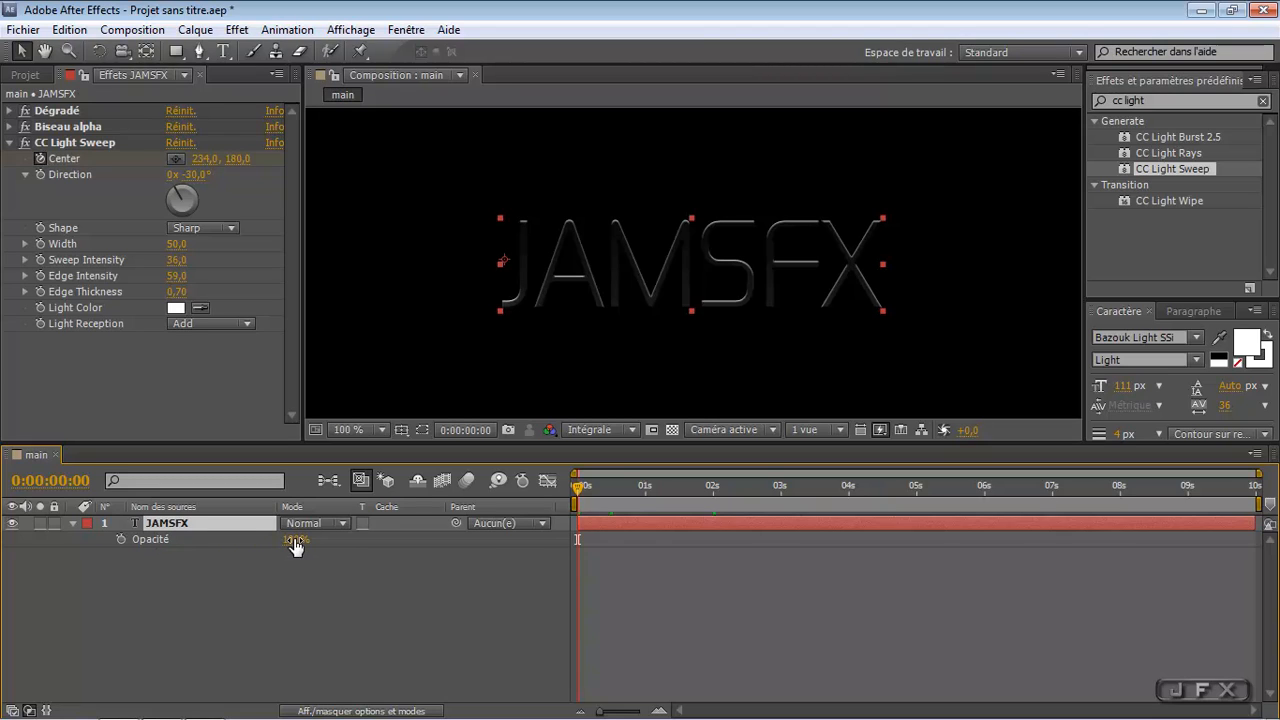
{"action": "left_click", "coordinate": [123, 540]}
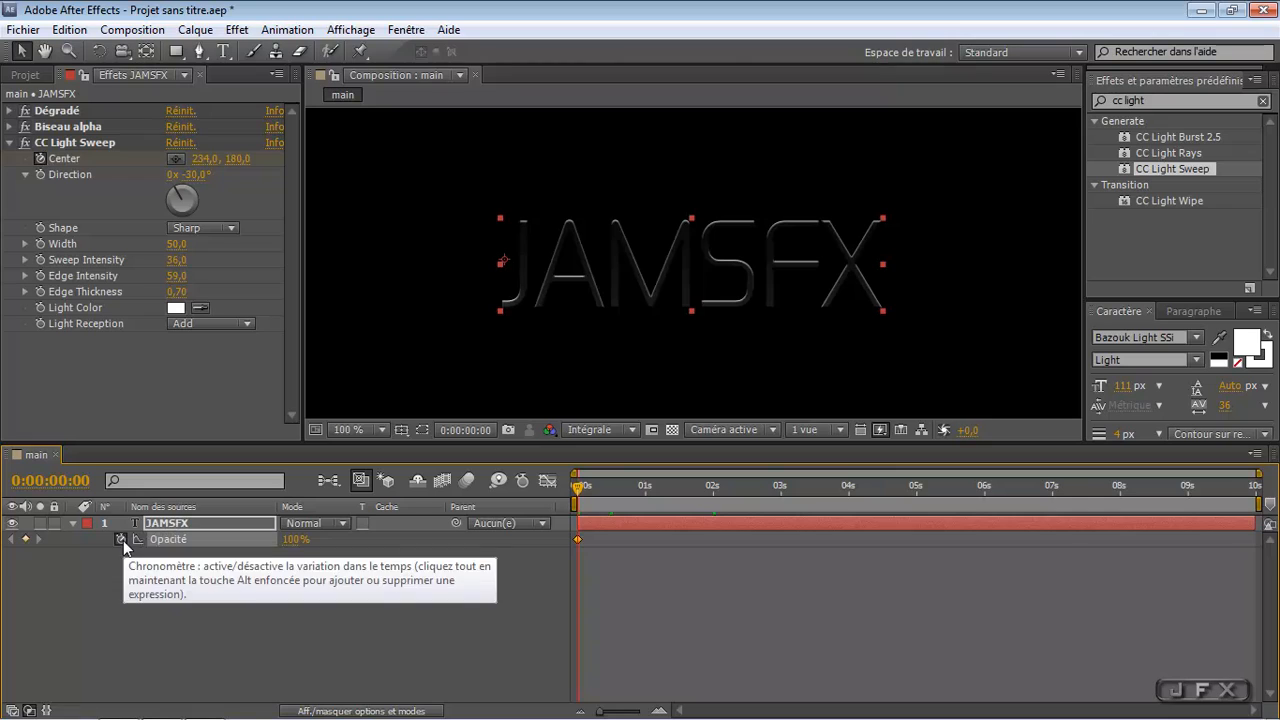
{"action": "left_click", "coordinate": [296, 540]}
{"action": "type", "text": "0"}
{"action": "key", "text": "Return"}
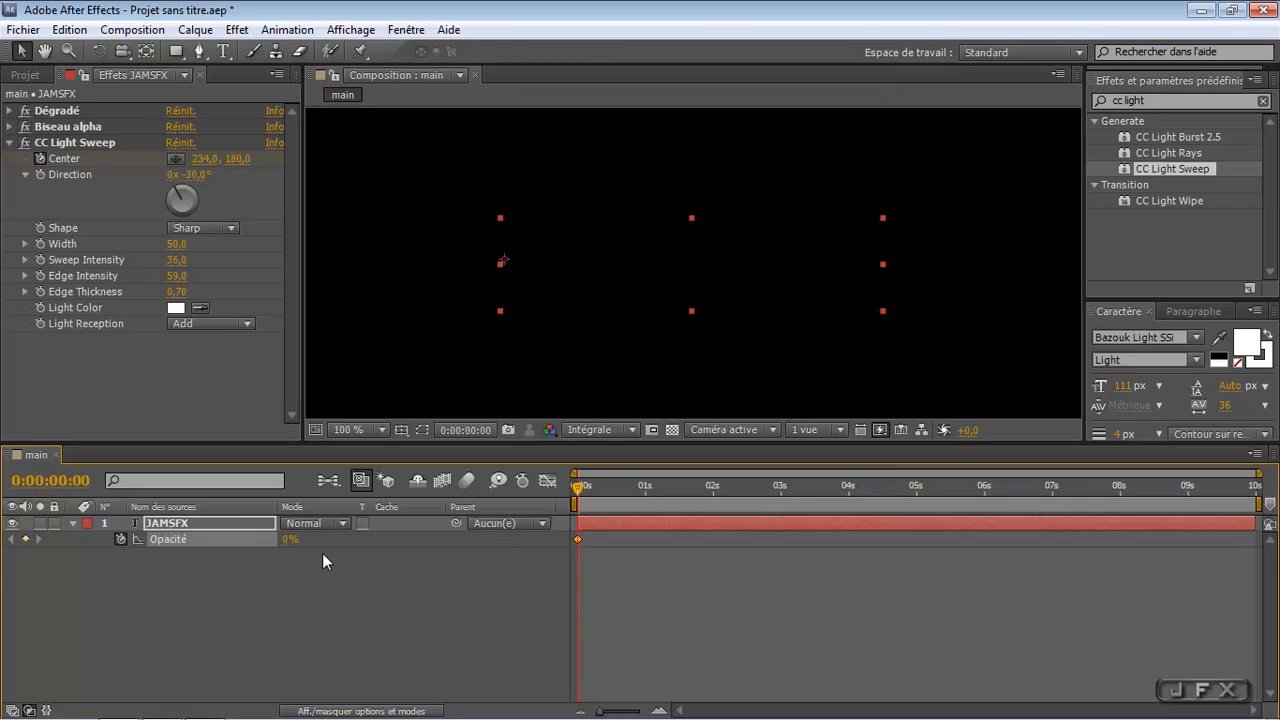
- Add an Opacité keyframe of 100% at 0:00:00:04 on the JAMSFX layer
{"action": "left_click_drag", "start_coordinate": [578, 487], "coordinate": [591, 497]}
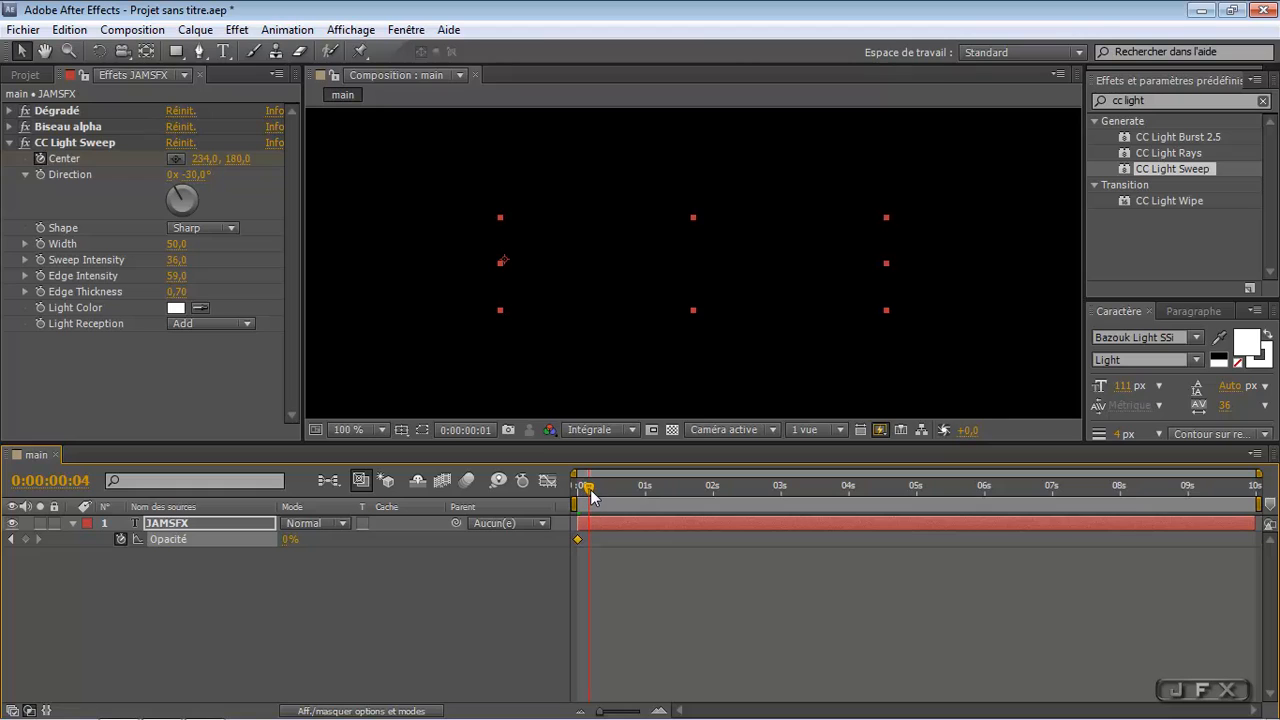
{"action": "left_click", "coordinate": [290, 540]}
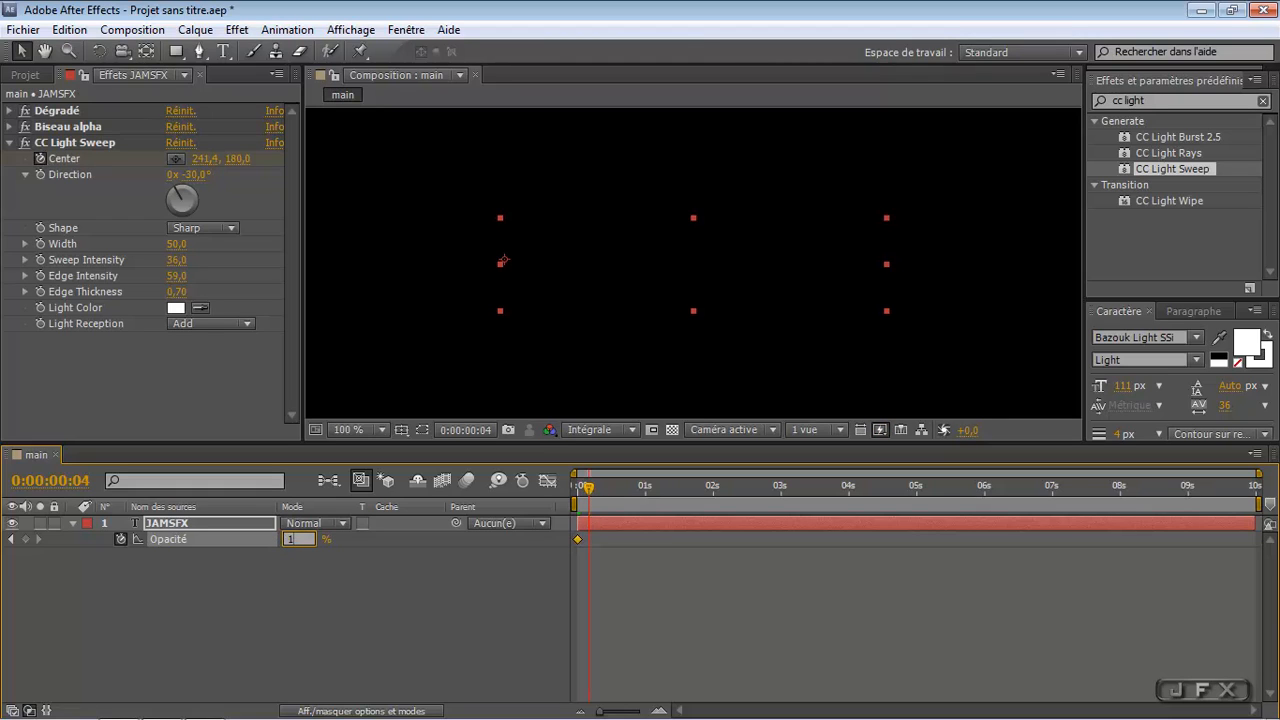
{"action": "type", "text": "100"}
{"action": "key", "text": "Return"}
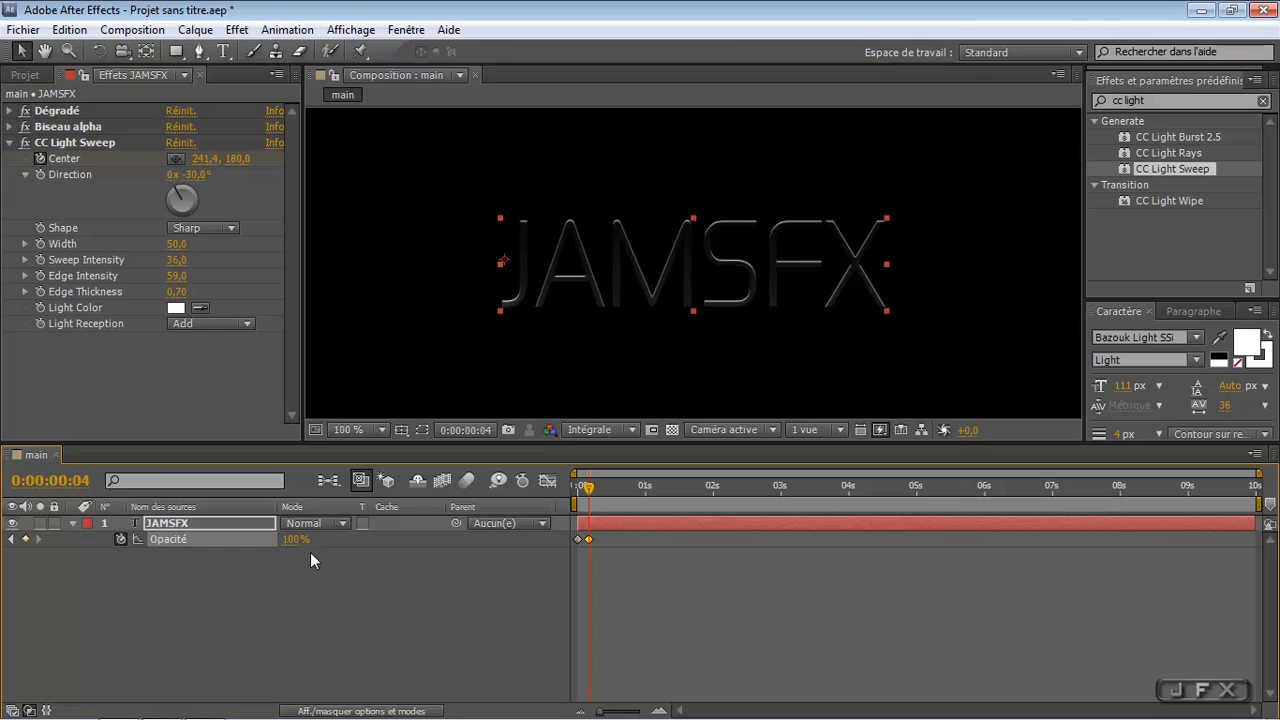
- Add an Opacité keyframe of 61% at 0:00:01:10 on the JAMSFX layer
{"action": "left_click_drag", "start_coordinate": [588, 495], "coordinate": [671, 514]}
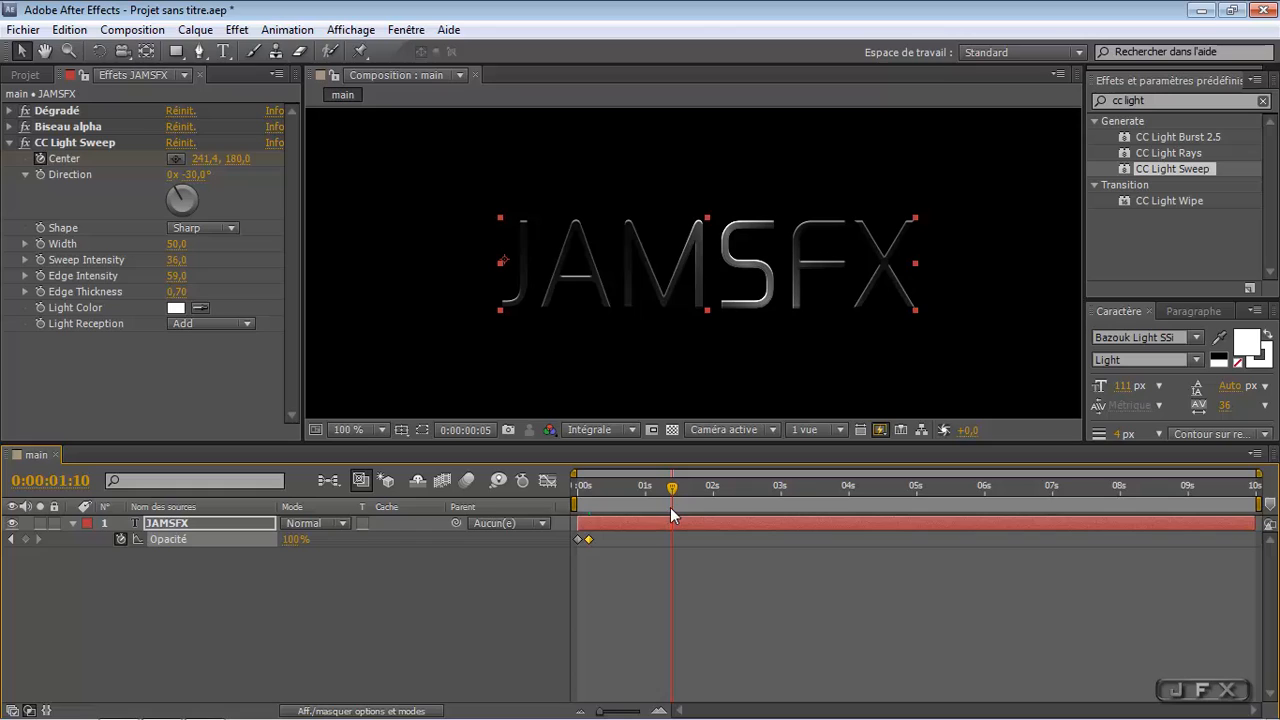
{"action": "left_click", "coordinate": [295, 540]}
{"action": "type", "text": "61"}
{"action": "key", "text": "Return"}
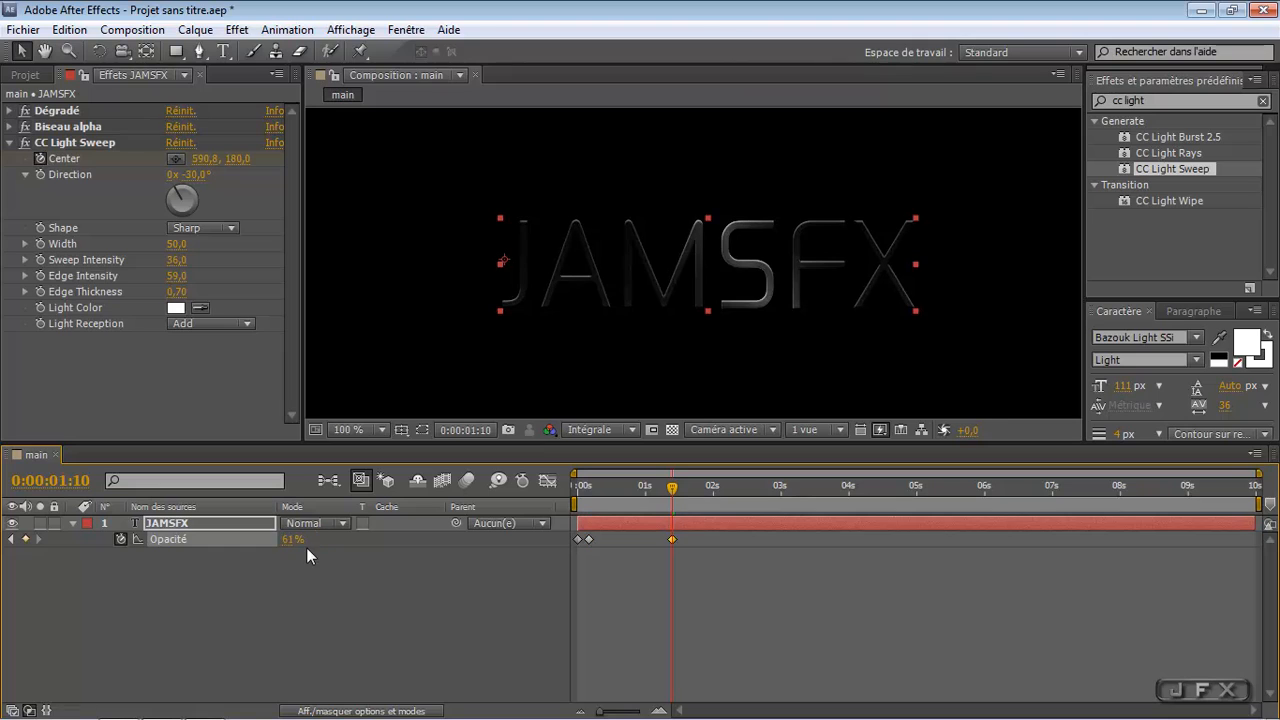
- Add an Opacité keyframe of 0% at 0:00:02:03 so that the JAMSFX title fades out
{"action": "left_click_drag", "start_coordinate": [673, 500], "coordinate": [718, 502]}
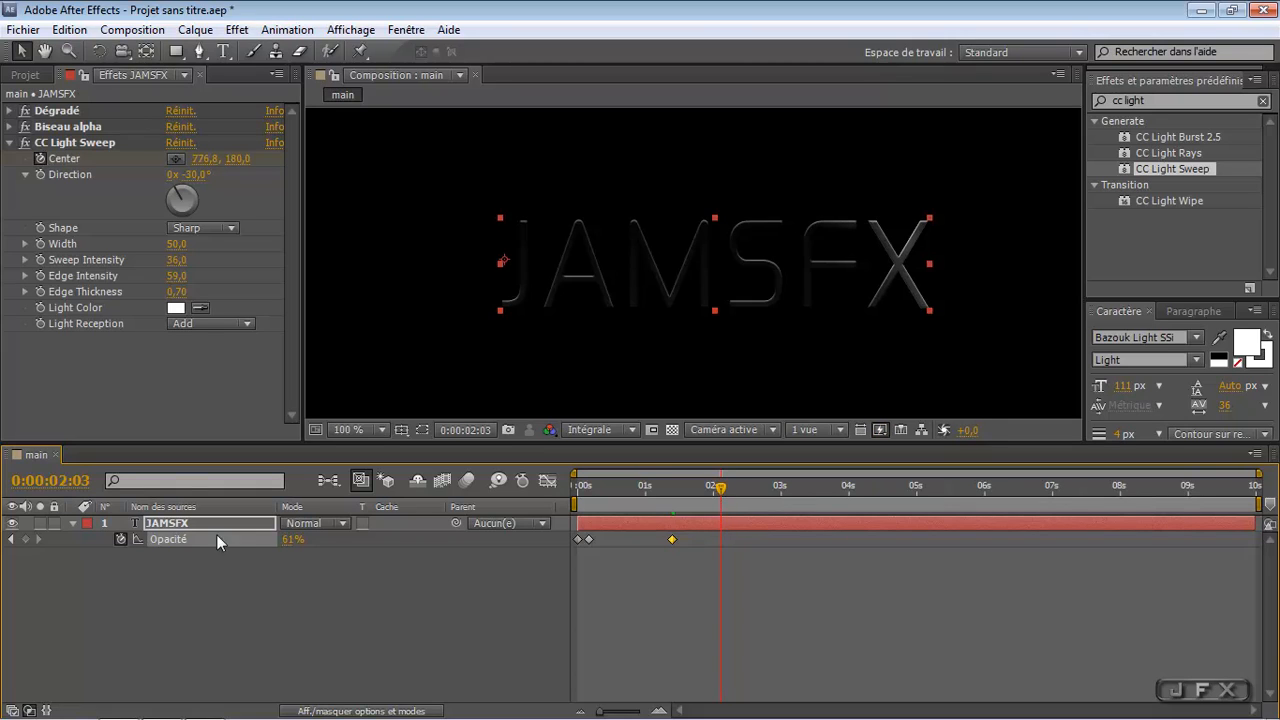
{"action": "left_click", "coordinate": [290, 539]}
{"action": "type", "text": "0"}
{"action": "key", "text": "Return"}
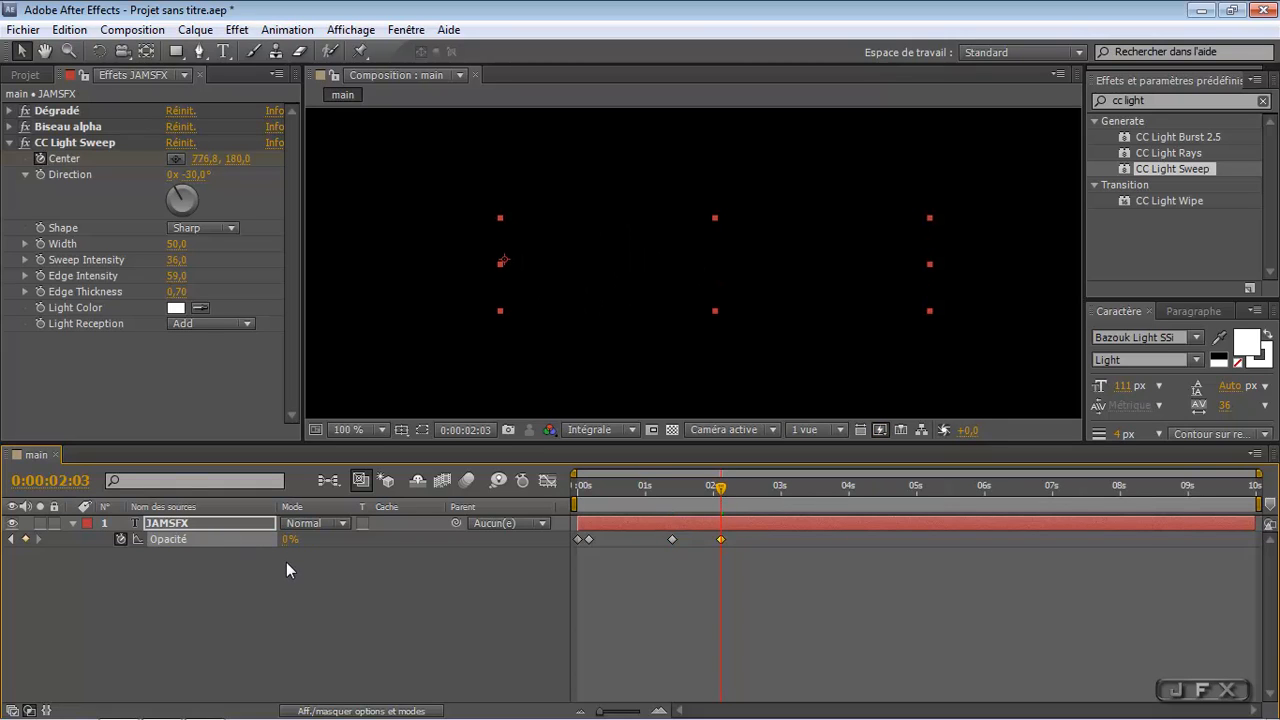
- Play a RAM preview of the title animation from 0:00:00:00 and stop it
{"action": "left_click_drag", "start_coordinate": [622, 496], "coordinate": [574, 497]}
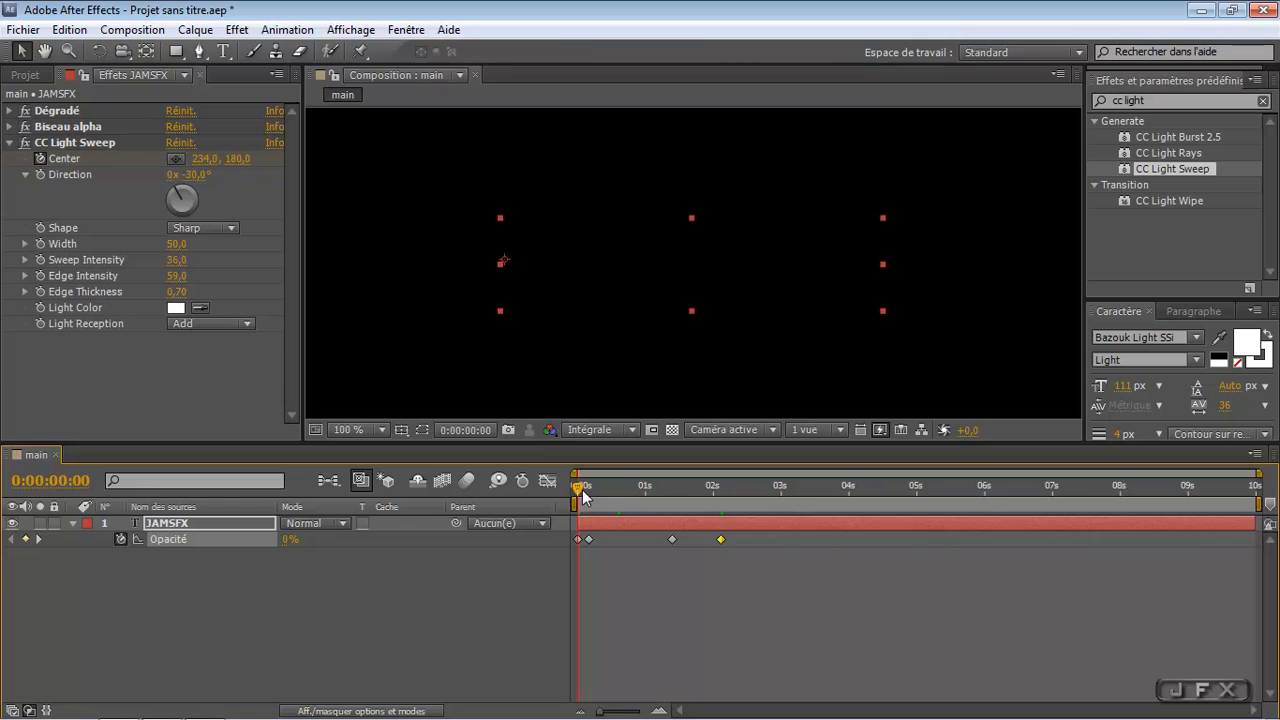
{"action": "key", "text": "KP_0"}
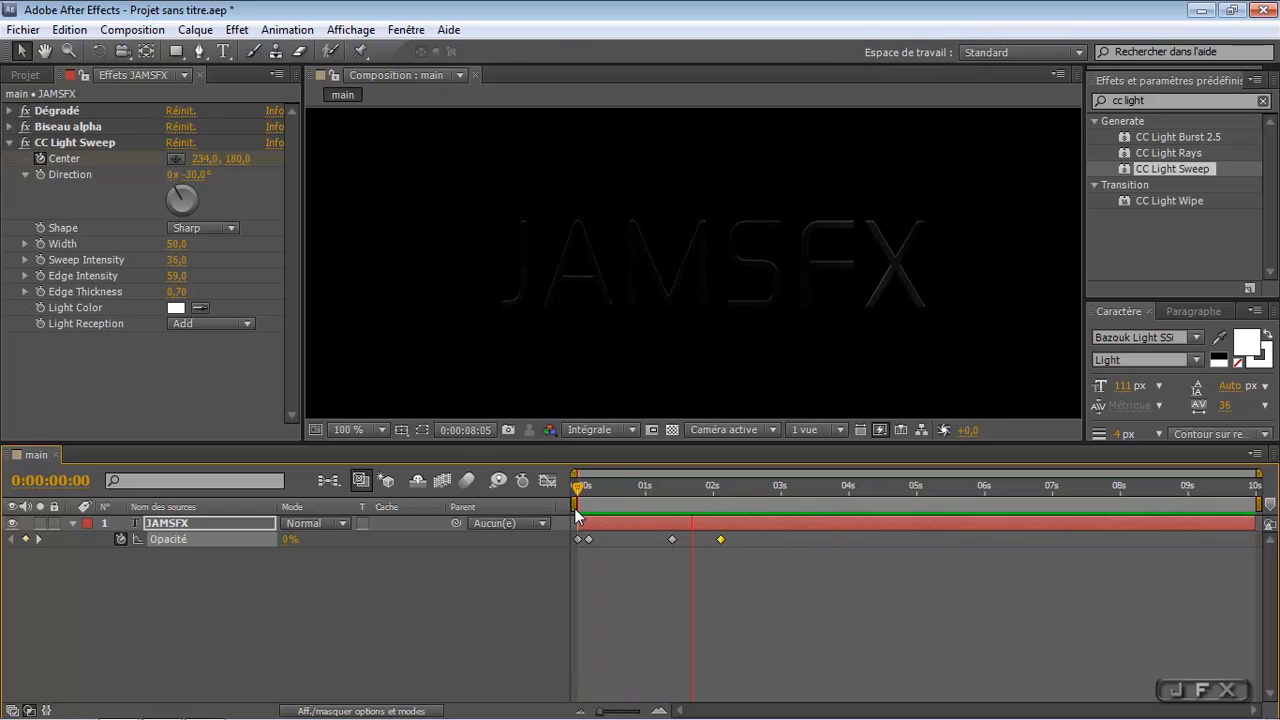
{"action": "key", "text": "space"}
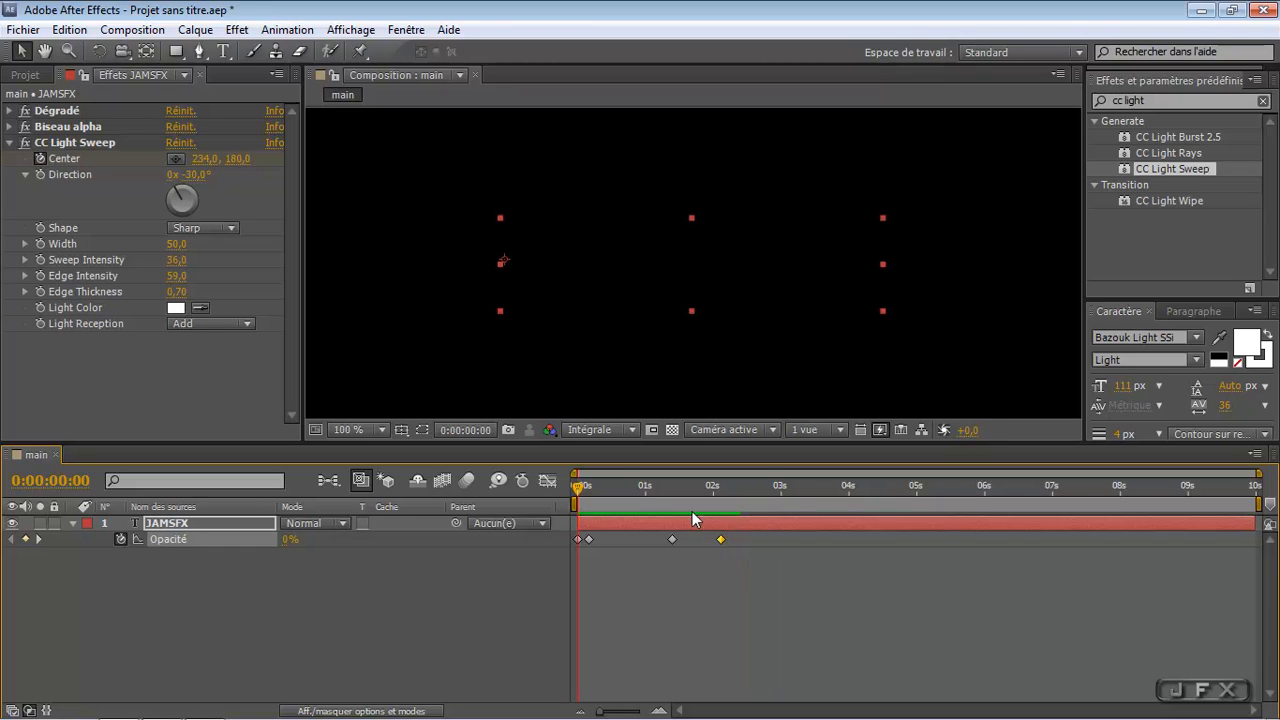
- Shorten the work area to end just before 3 seconds and play a RAM preview from 0:00:00:00
{"action": "left_click_drag", "start_coordinate": [1257, 503], "coordinate": [769, 503]}
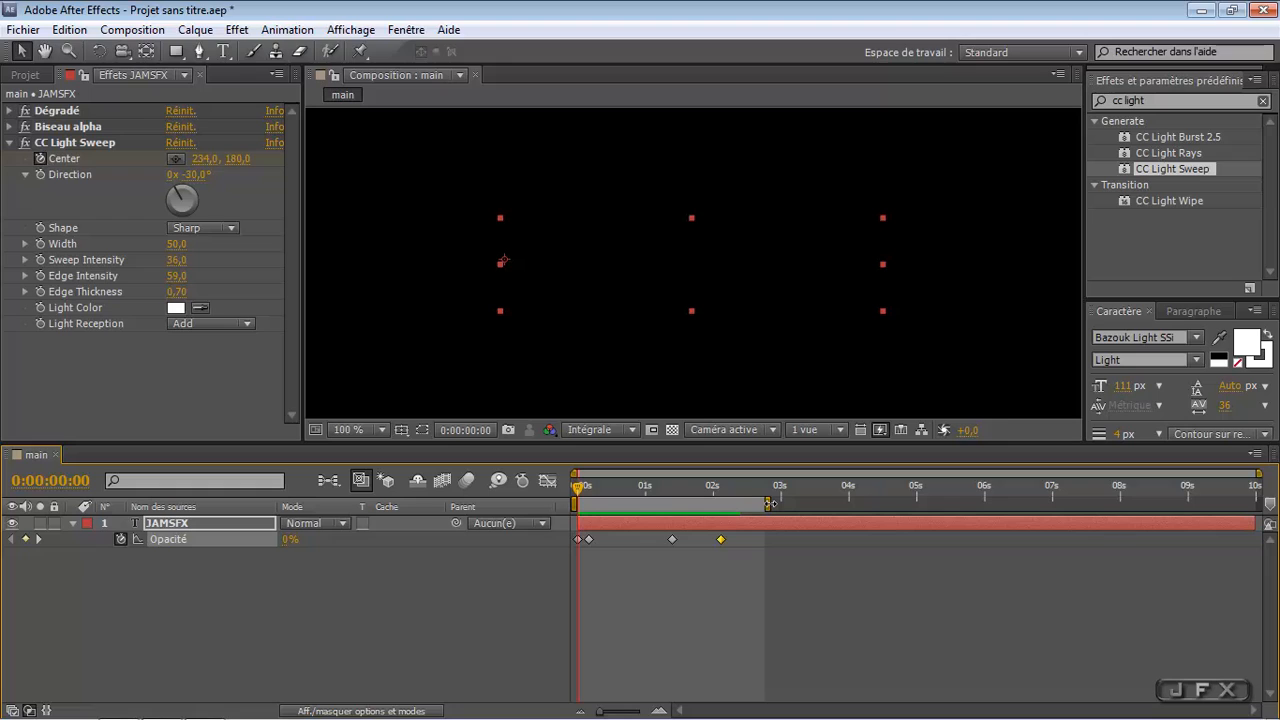
{"action": "left_click", "coordinate": [600, 488]}
{"action": "left_click_drag", "start_coordinate": [600, 488], "coordinate": [578, 488]}
{"action": "key", "text": "KP_0"}
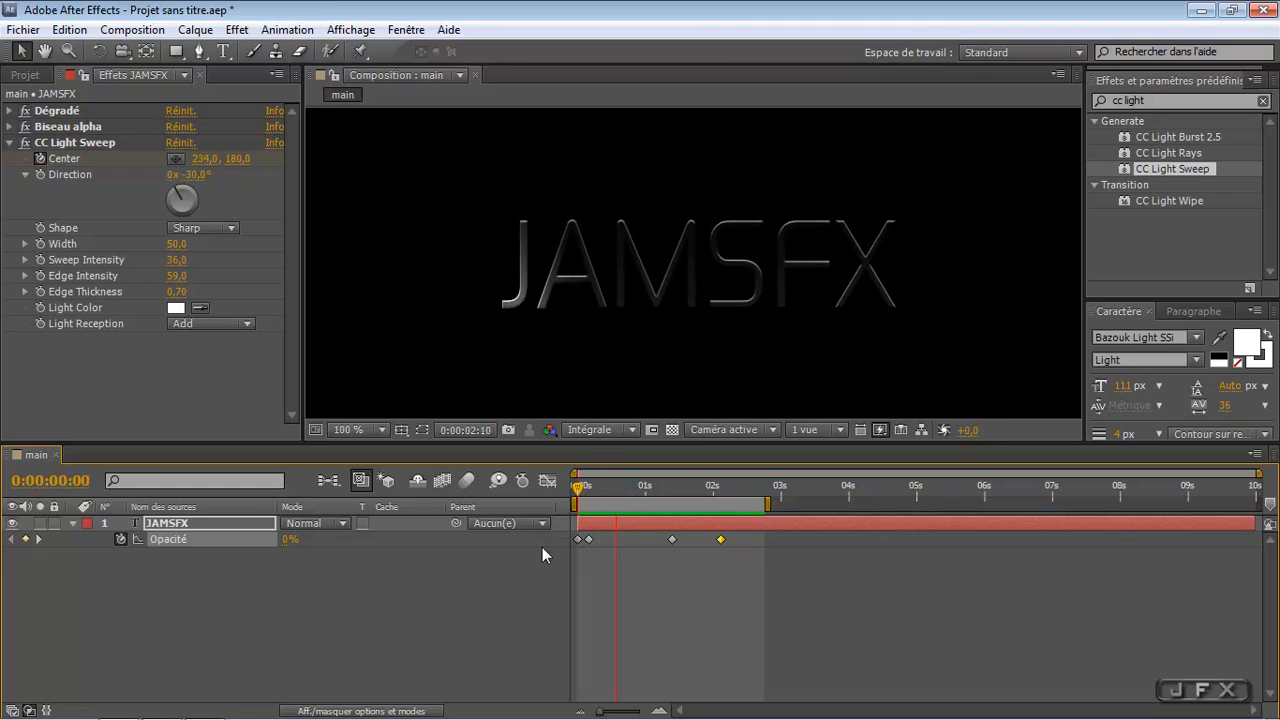